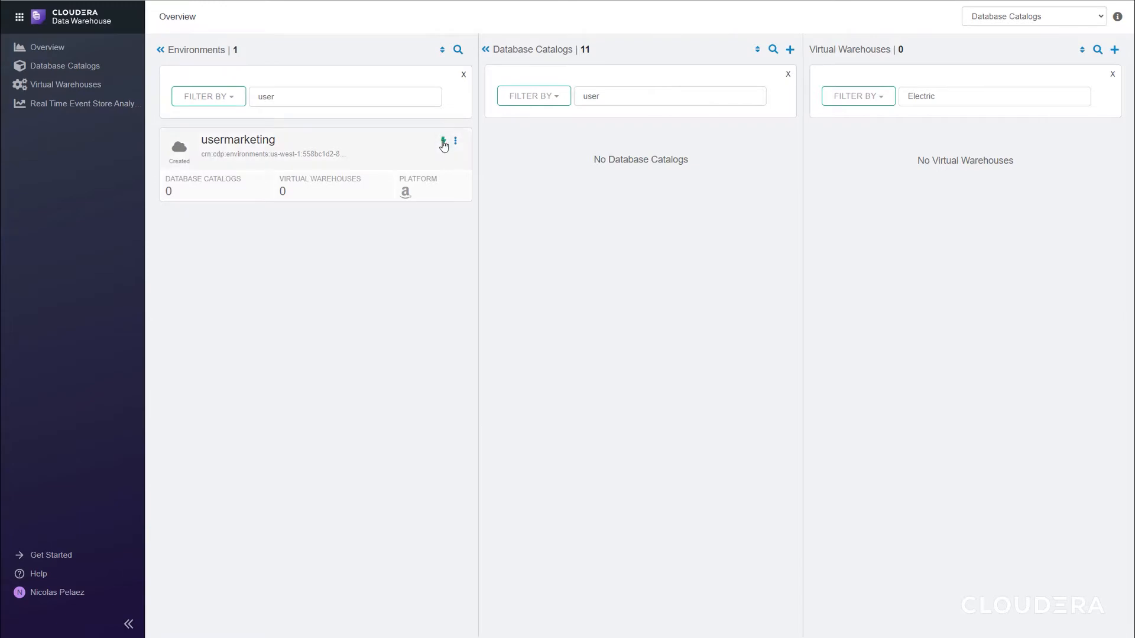
Activate the usermarketing environment with the Public Load Balancer, Public Worker Nodes deployment mode
{"action": "left_click", "coordinate": [443, 143]}
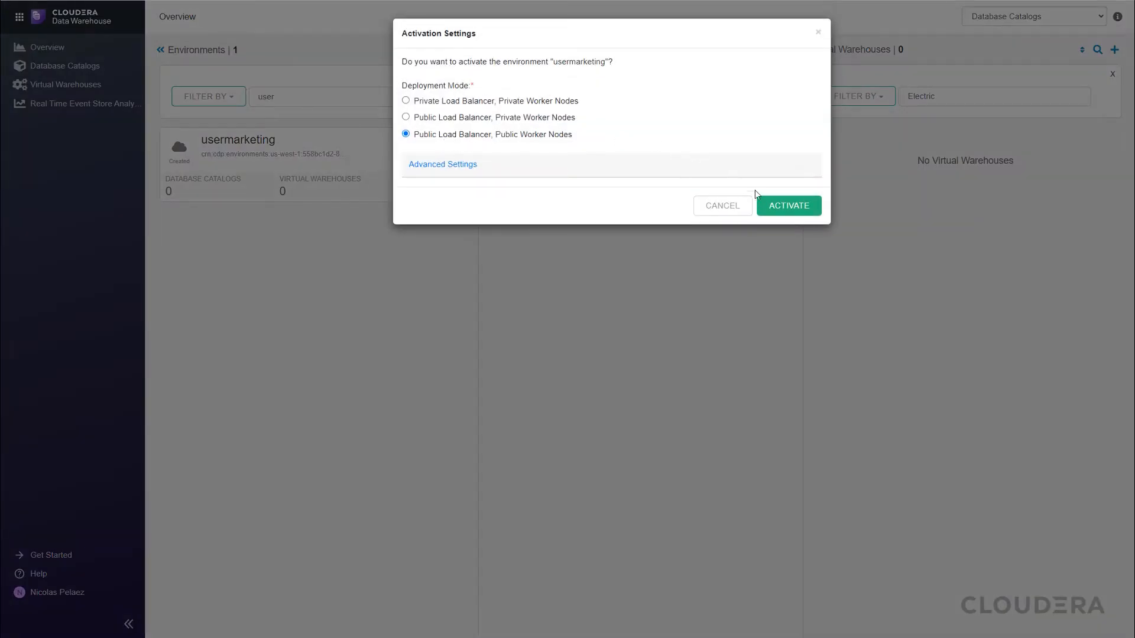
{"action": "left_click", "coordinate": [784, 211]}
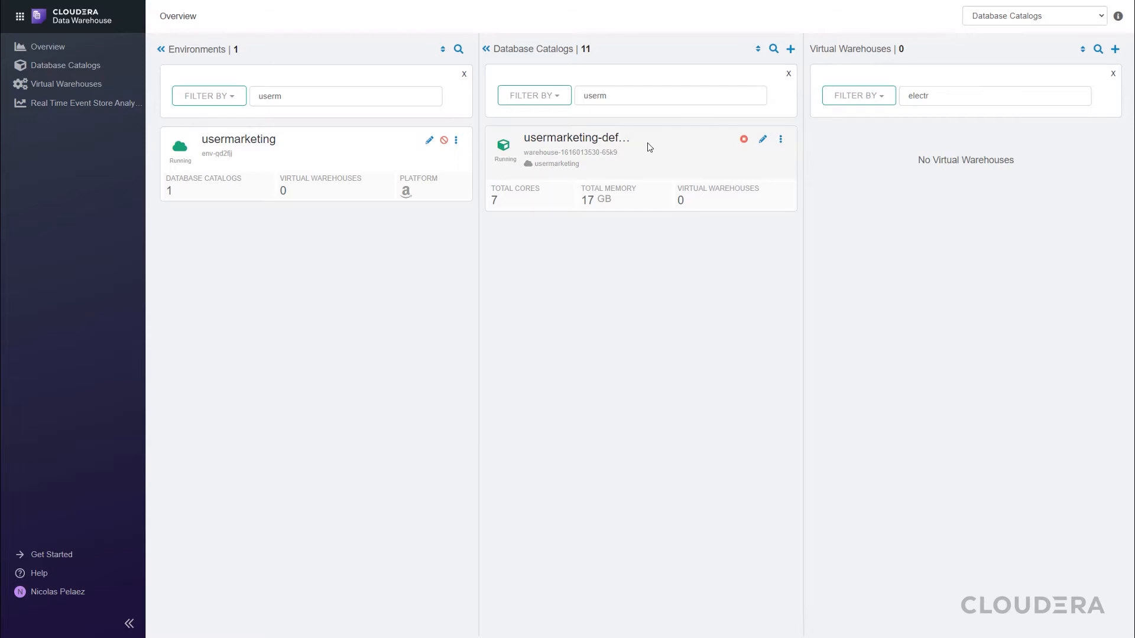
Create a Hive virtual warehouse named Electric-Car-Company-VW on usermarketing-default, sized xsmall - 2 Executor Nodes, with Data Visualization installed
{"action": "left_click", "coordinate": [1115, 49]}
{"action": "left_click", "coordinate": [987, 122]}
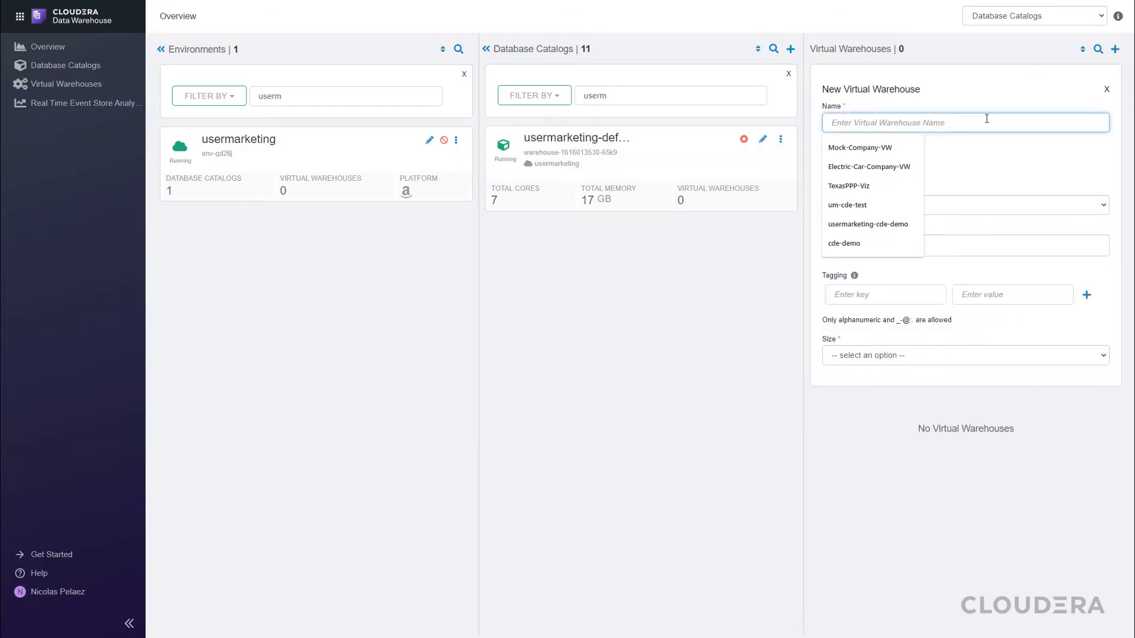
{"action": "type", "text": "Electric"}
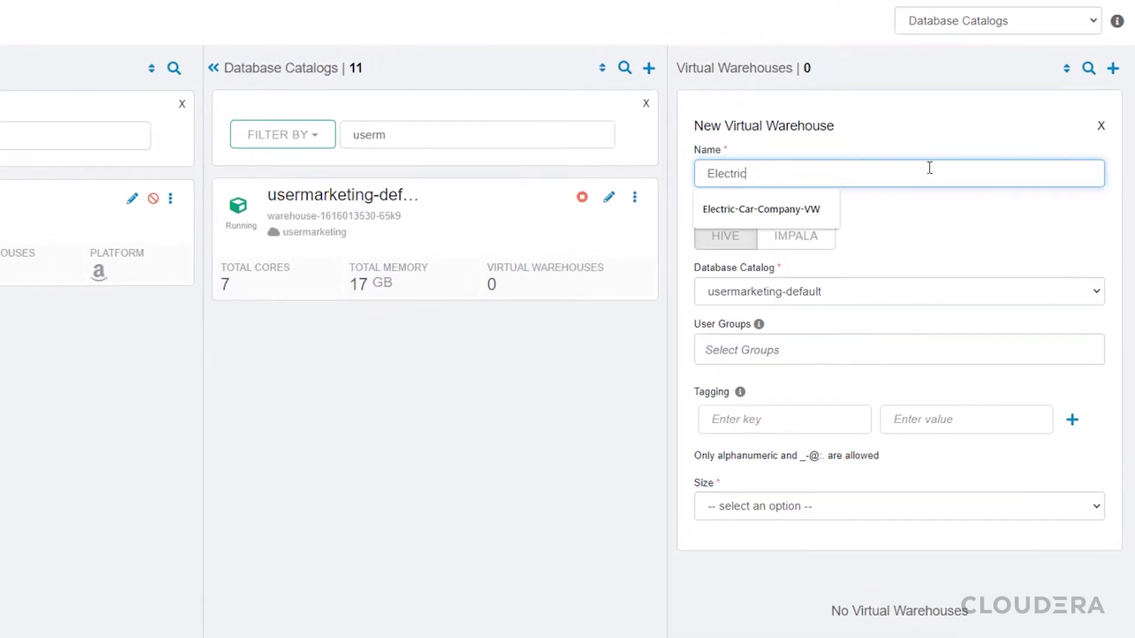
{"action": "left_click", "coordinate": [804, 208]}
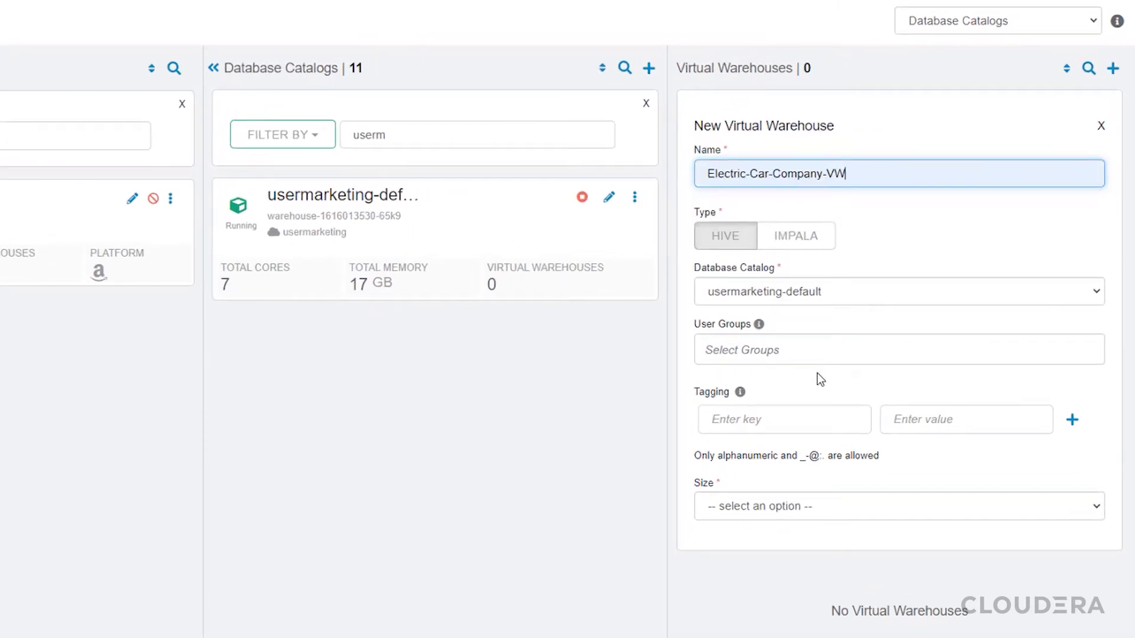
{"action": "left_click", "coordinate": [801, 506]}
{"action": "left_click", "coordinate": [795, 542]}
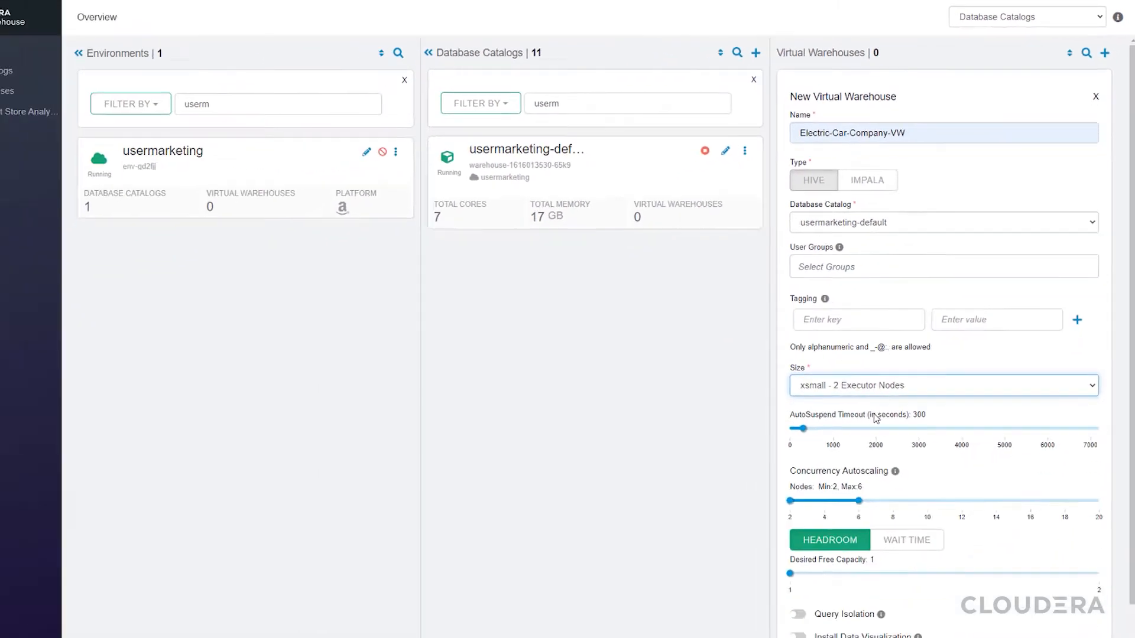
{"action": "scroll", "coordinate": [945, 449], "scroll_direction": "down", "scroll_amount": 1}
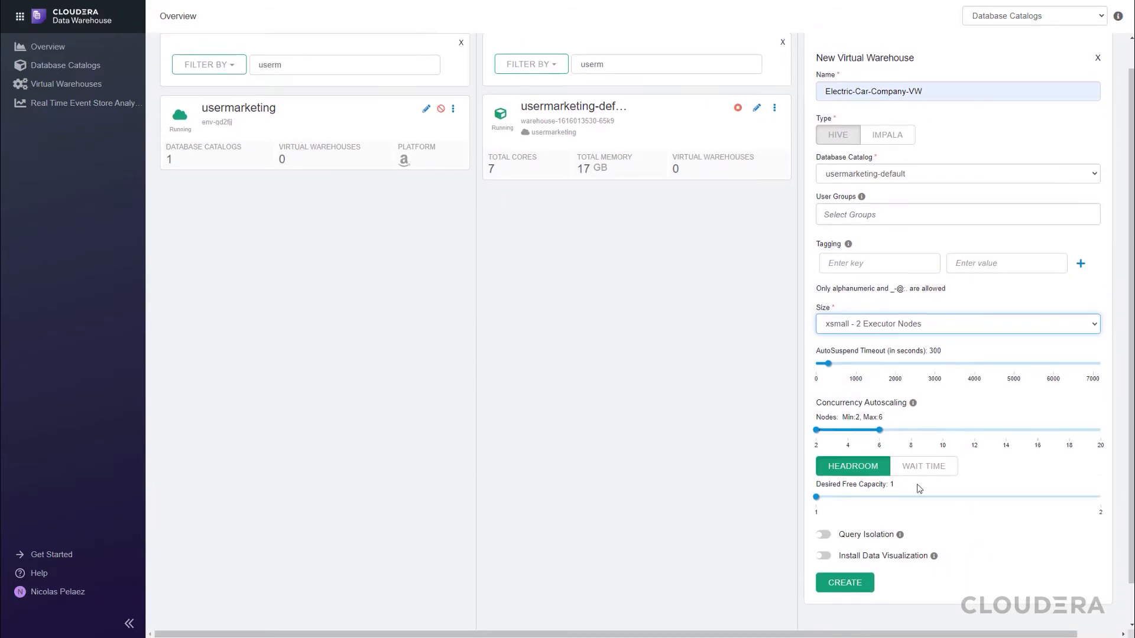
{"action": "left_click", "coordinate": [824, 558]}
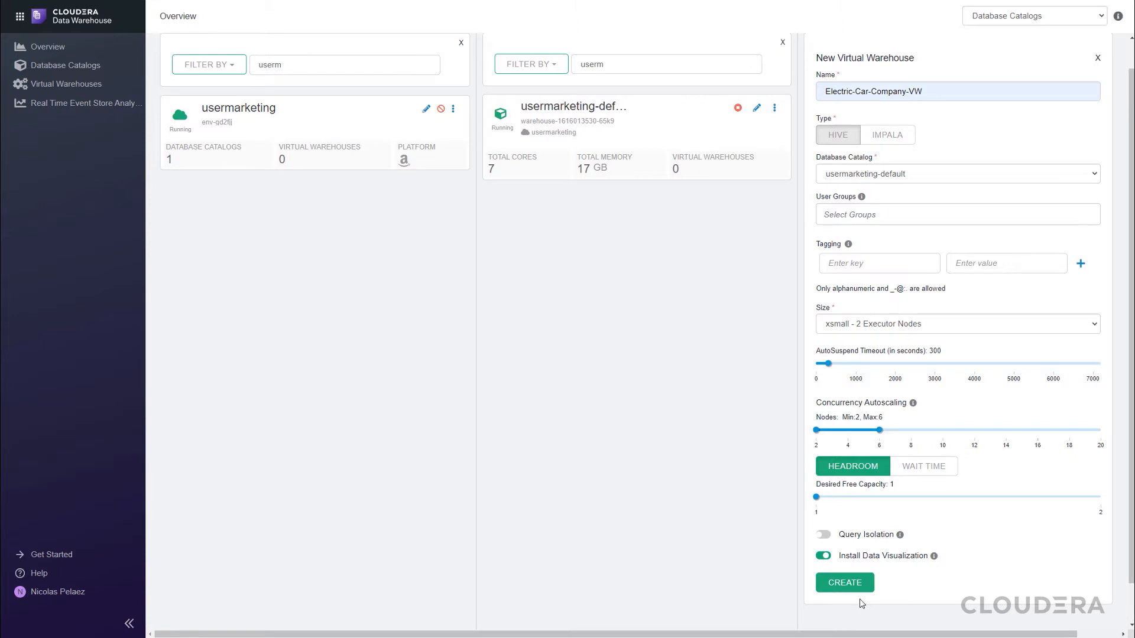
{"action": "left_click", "coordinate": [860, 582]}
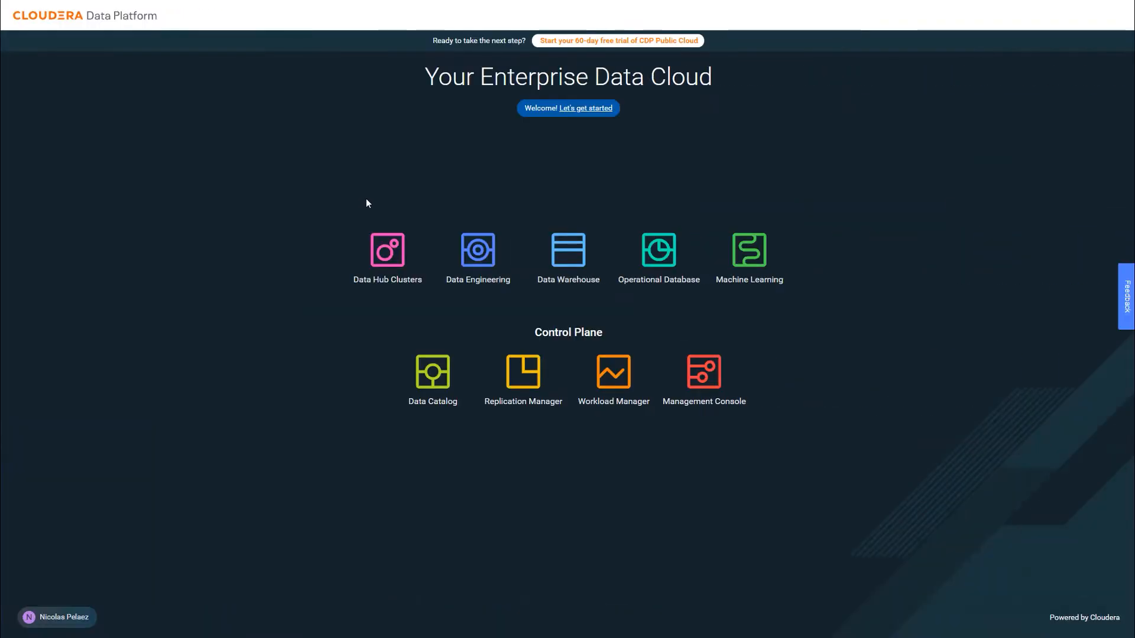
In Data Engineering, open the Electric-Car-VPC cluster's jobs and examine run 1 of the LoadDW job
{"action": "left_click", "coordinate": [468, 249]}
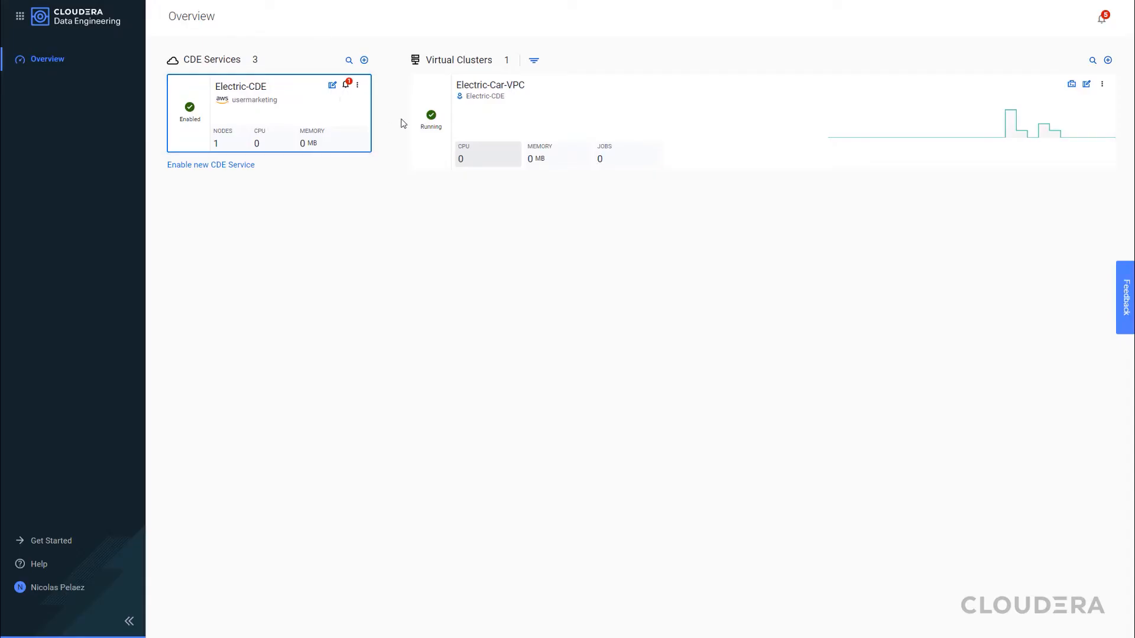
{"action": "left_click", "coordinate": [1073, 87]}
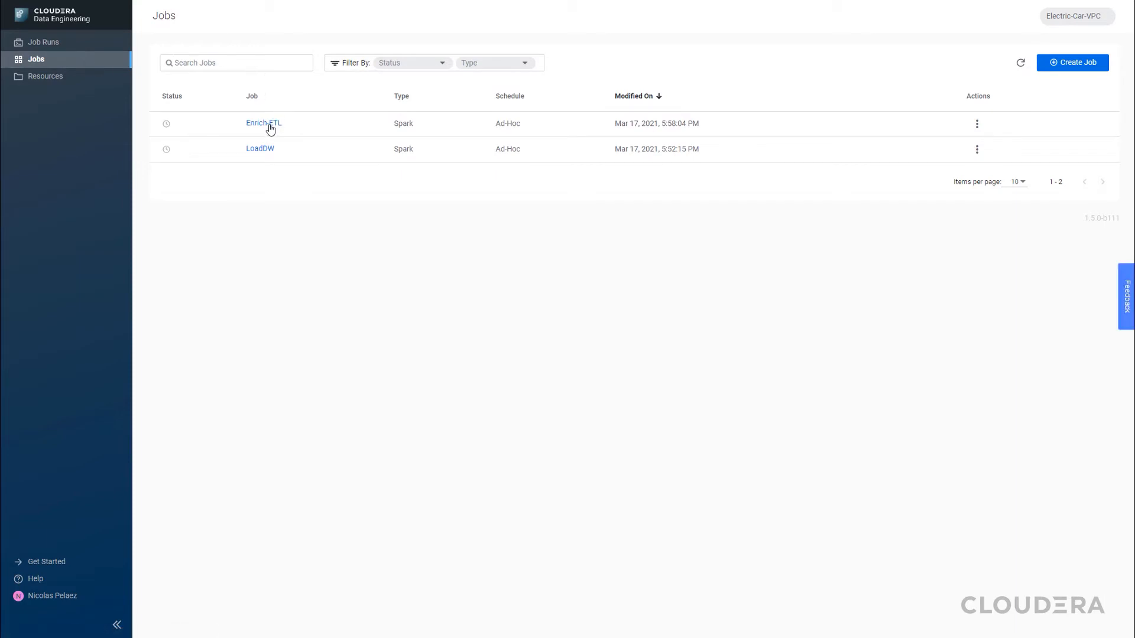
{"action": "left_click", "coordinate": [266, 150]}
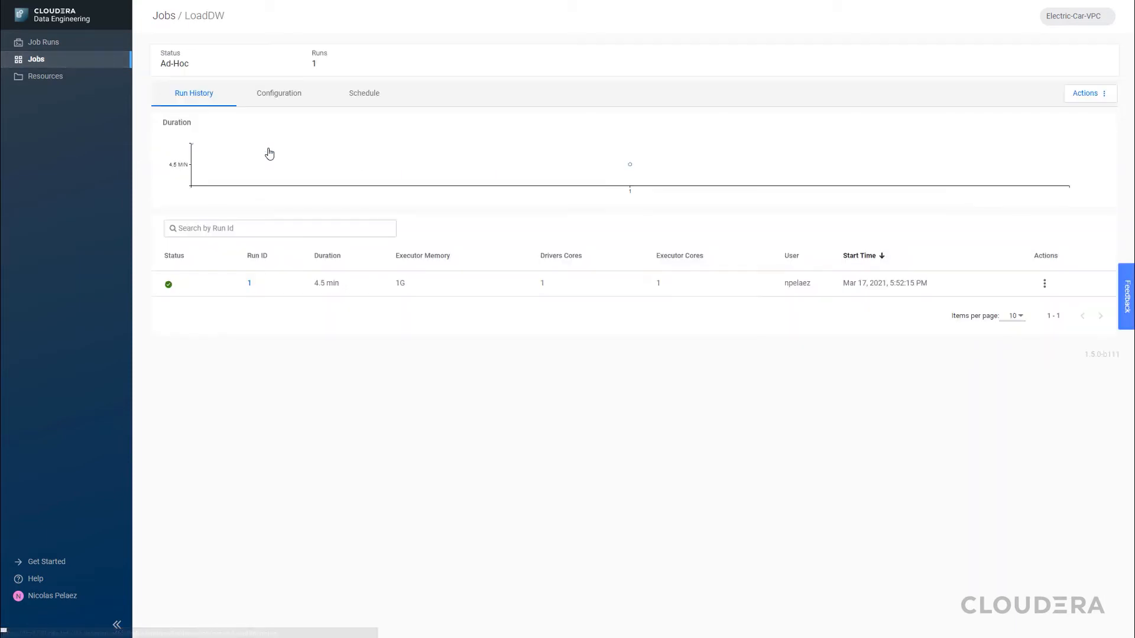
{"action": "left_click", "coordinate": [248, 283]}
{"action": "left_click", "coordinate": [354, 94]}
{"action": "left_click", "coordinate": [299, 176]}
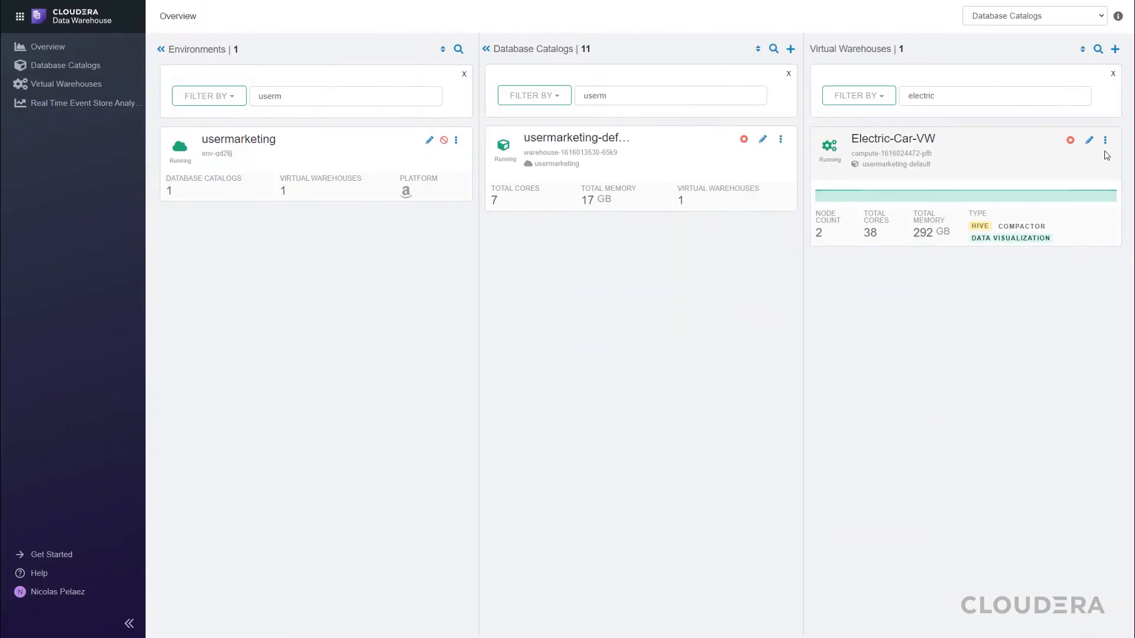
Switch to Hue for the Electric-Car-VW virtual warehouse and open the factory database
{"action": "left_click", "coordinate": [1106, 142]}
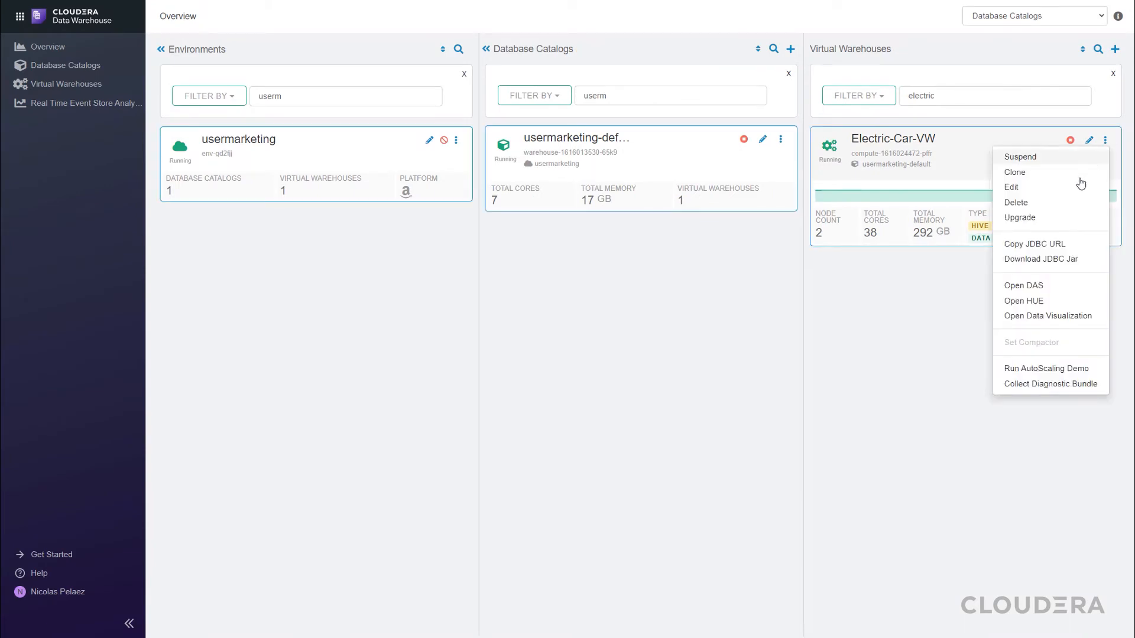
{"action": "left_click", "coordinate": [1024, 301]}
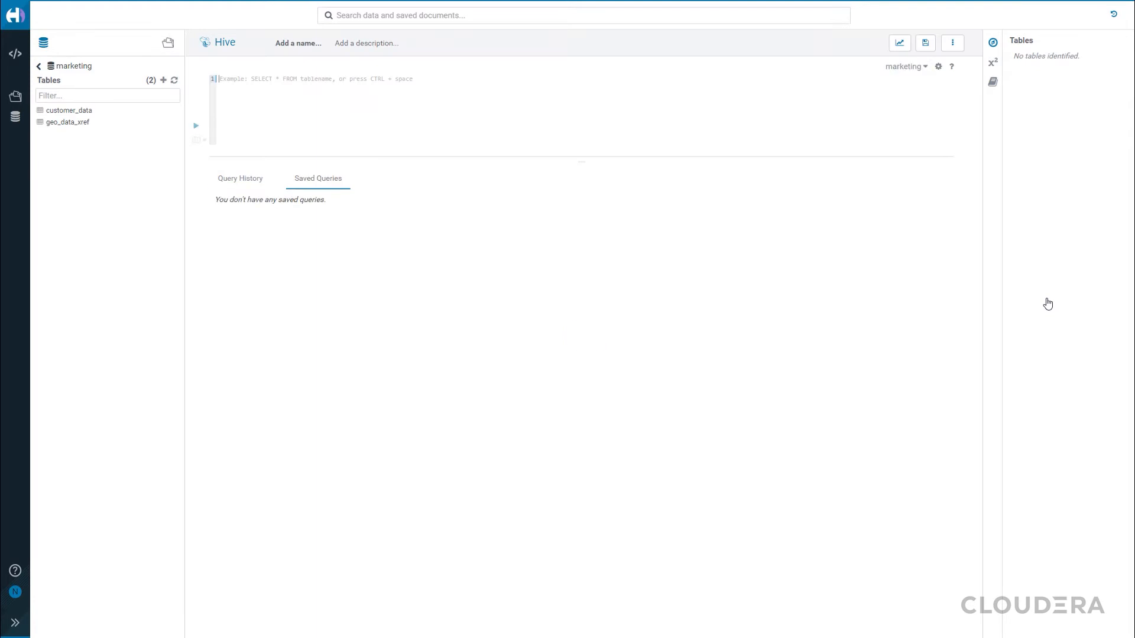
{"action": "left_click", "coordinate": [40, 68]}
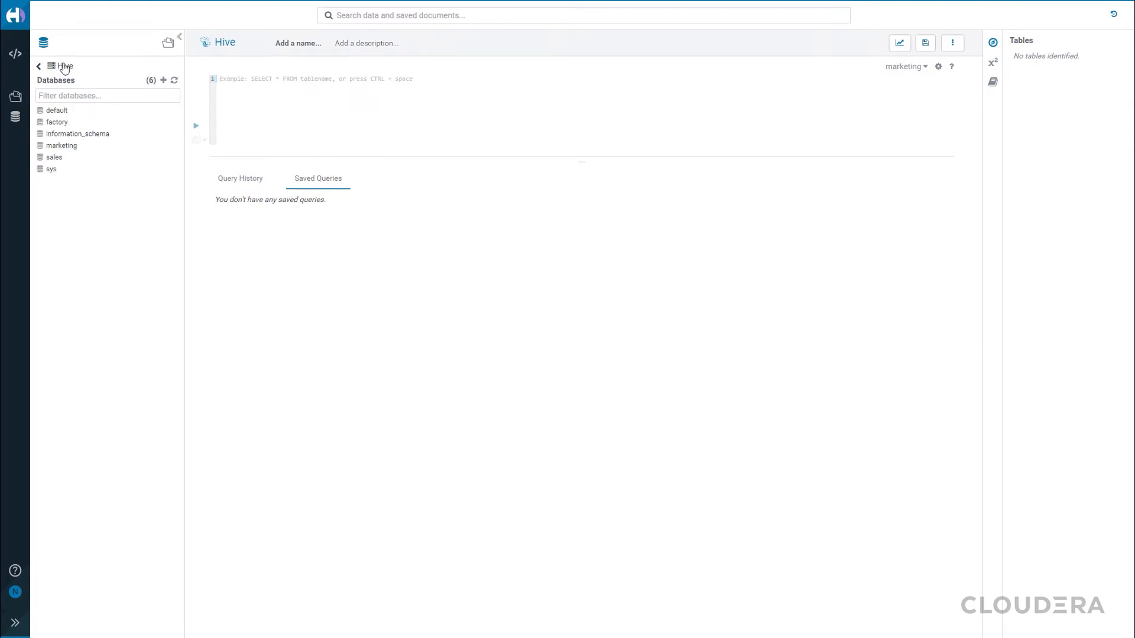
{"action": "left_click", "coordinate": [57, 123]}
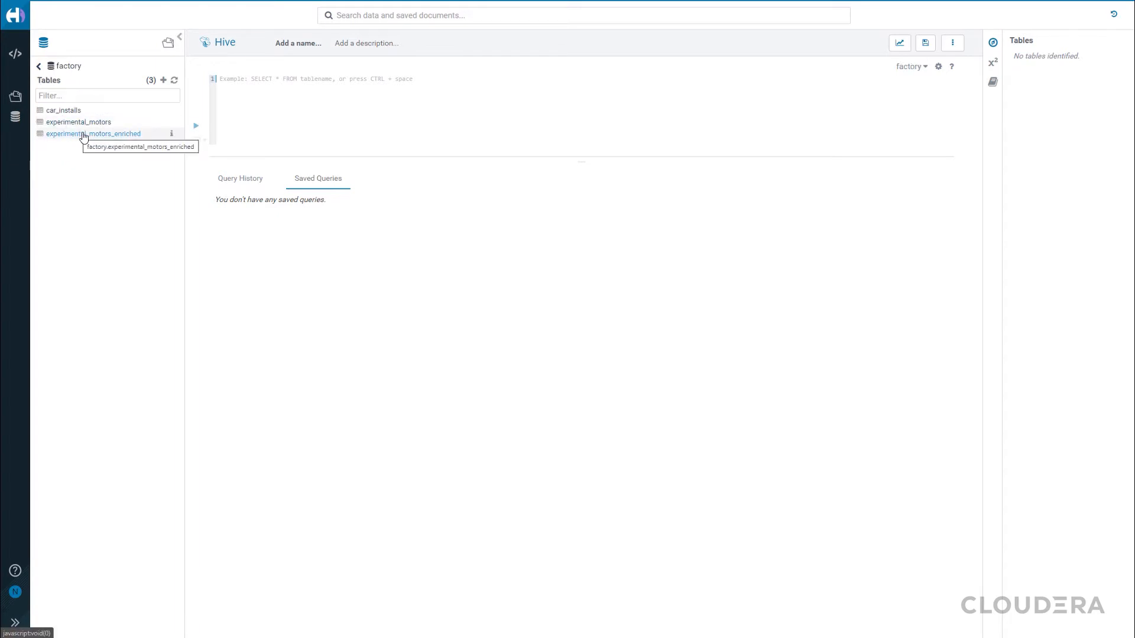
Show the columns of the experimental_motors_enriched table and open the table in the query editor
{"action": "left_click", "coordinate": [172, 135]}
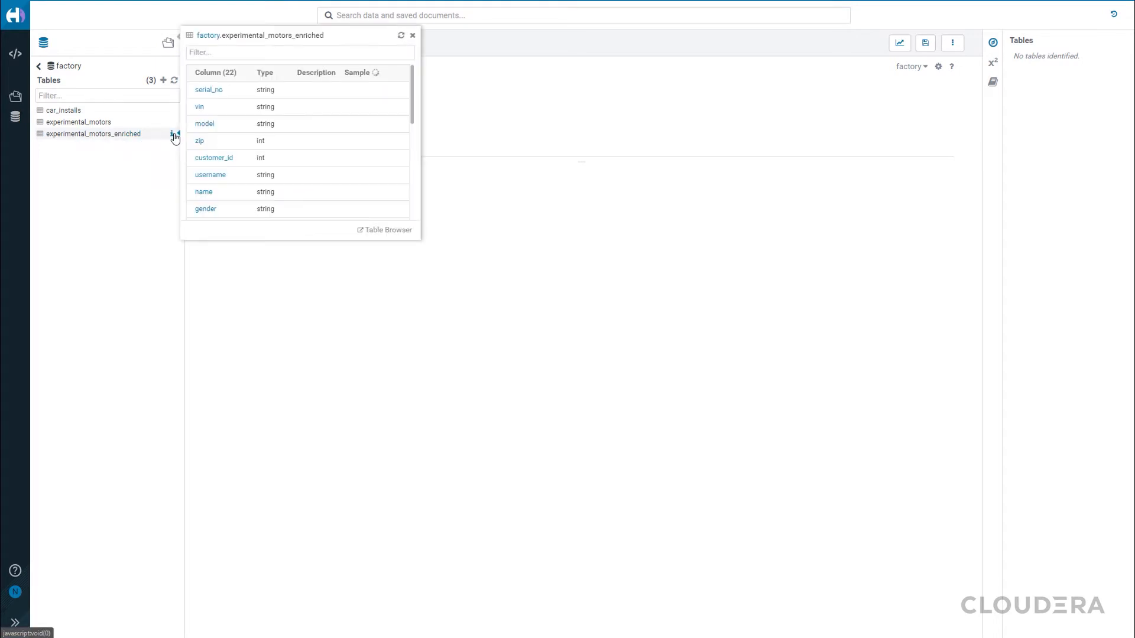
{"action": "left_click", "coordinate": [116, 134]}
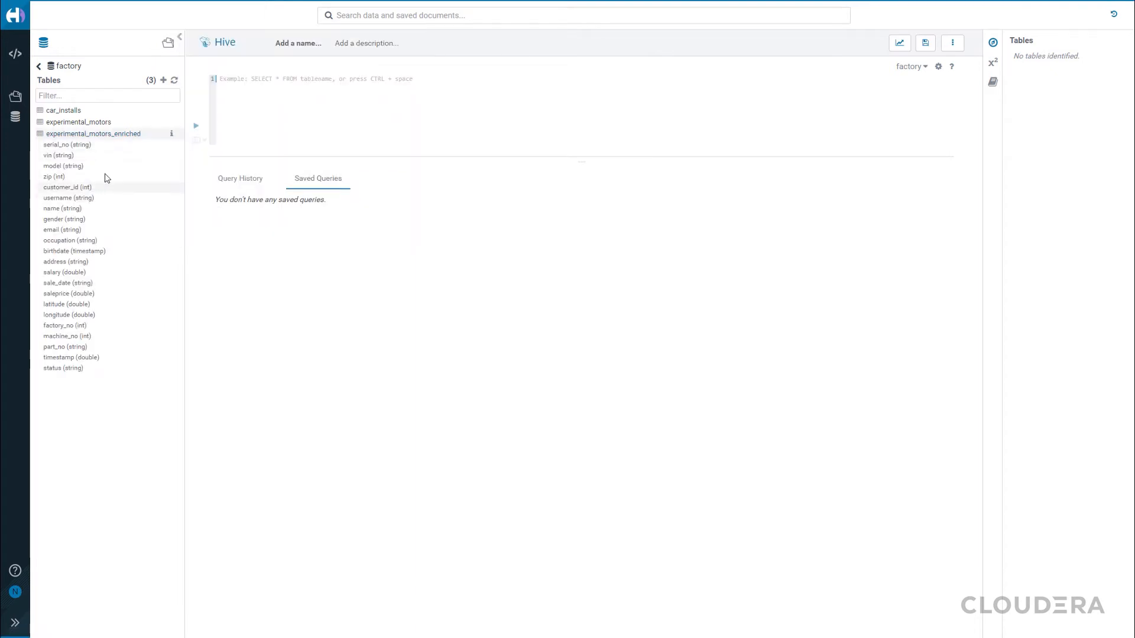
{"action": "right_click", "coordinate": [130, 136]}
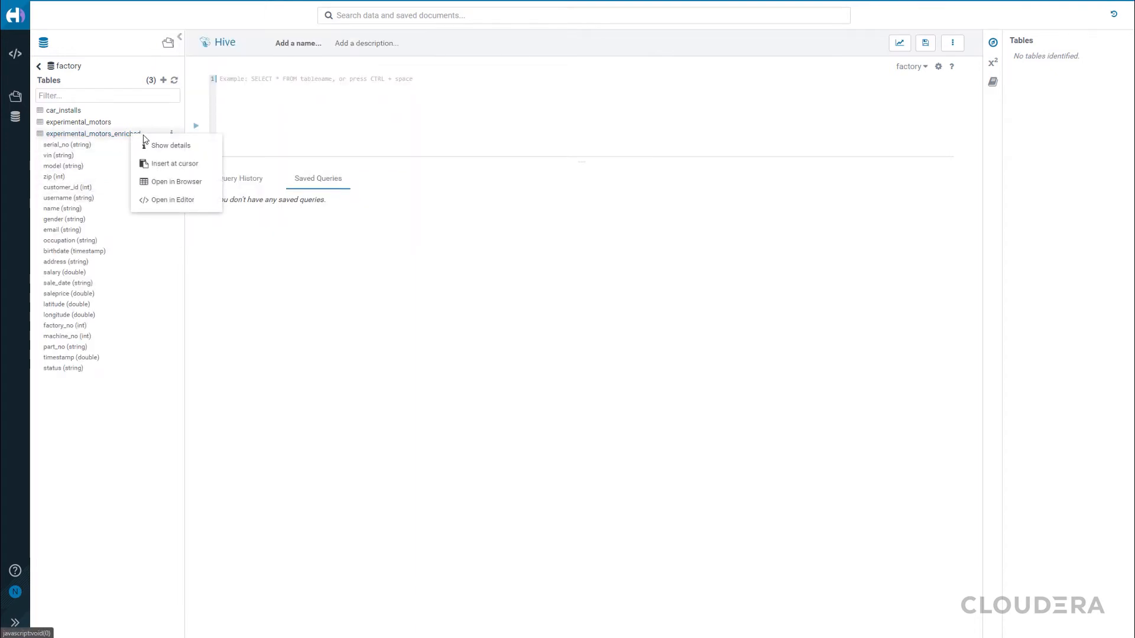
{"action": "left_click", "coordinate": [166, 201]}
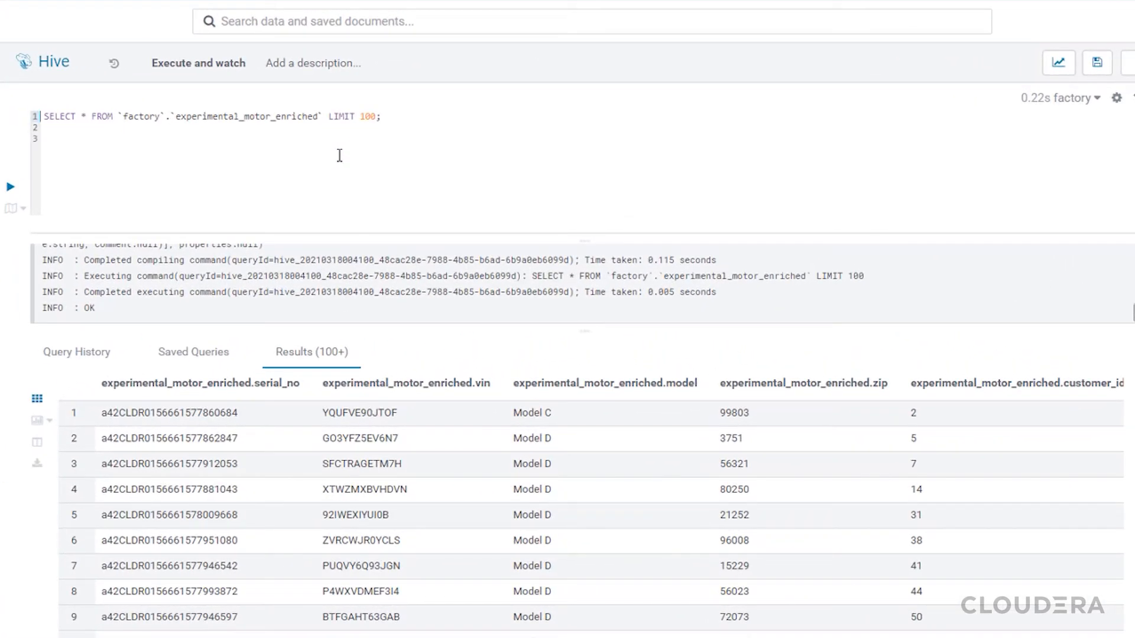
Query factory.experimental_motor_enriched for sale_date, model, vin, name, address, latitude and longitude between 2020-10-22 and 2020-10-31, ordered by sale_date descending, and review the rows
{"action": "type", "text": "SELECT sale_date, model, vin, name, address, latitude, longitude     FROM factory.experimental_motor_enriched     WHERE cast(sale_date AS DATE) BETWEEN CAST('2020-10-22' AS DATE) AND CAST('2020-10-31' AS DATE)     ORDER BY sale_date DESC;"}
{"action": "left_click_drag", "start_coordinate": [254, 177], "coordinate": [44, 138]}
{"action": "left_click", "coordinate": [10, 188]}
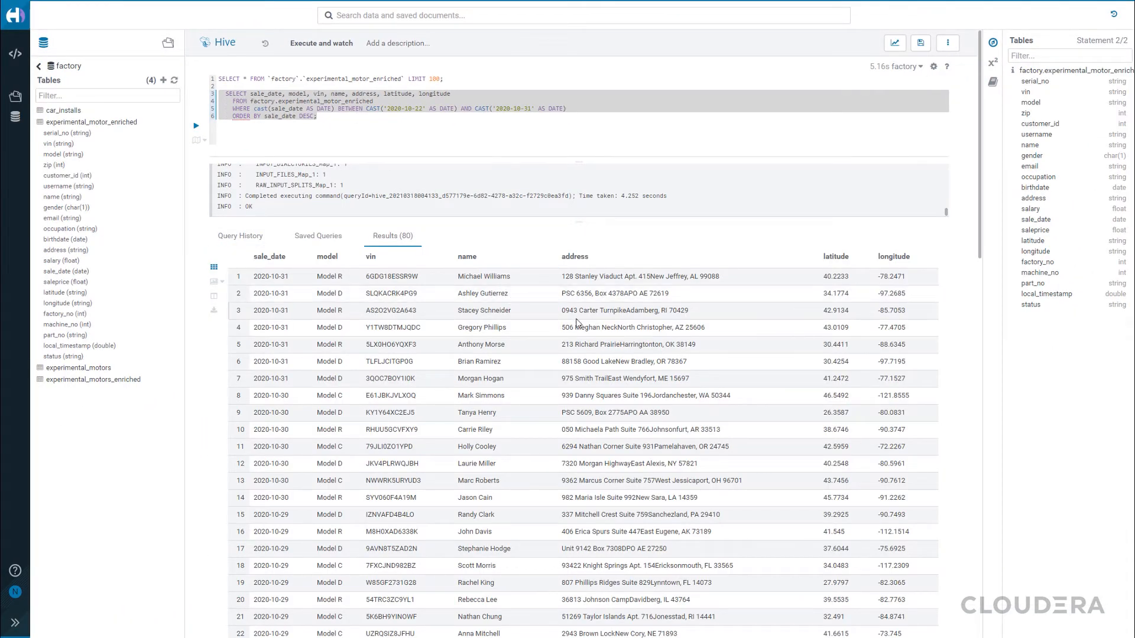
{"action": "scroll", "coordinate": [577, 322], "scroll_direction": "down", "scroll_amount": 1}
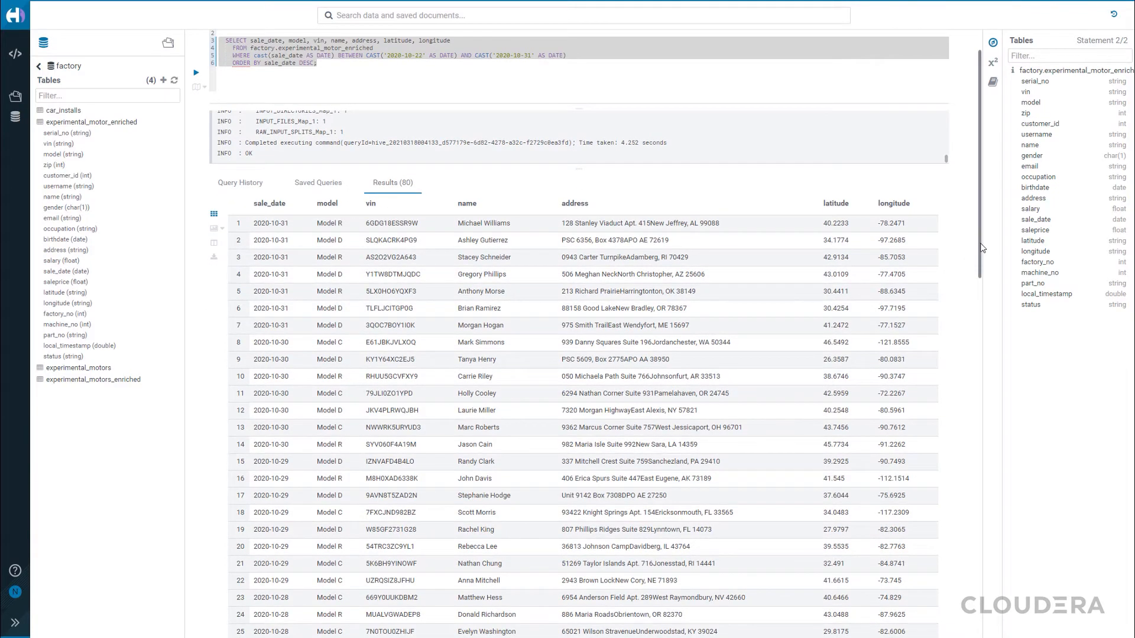
{"action": "left_click_drag", "start_coordinate": [982, 249], "coordinate": [984, 592]}
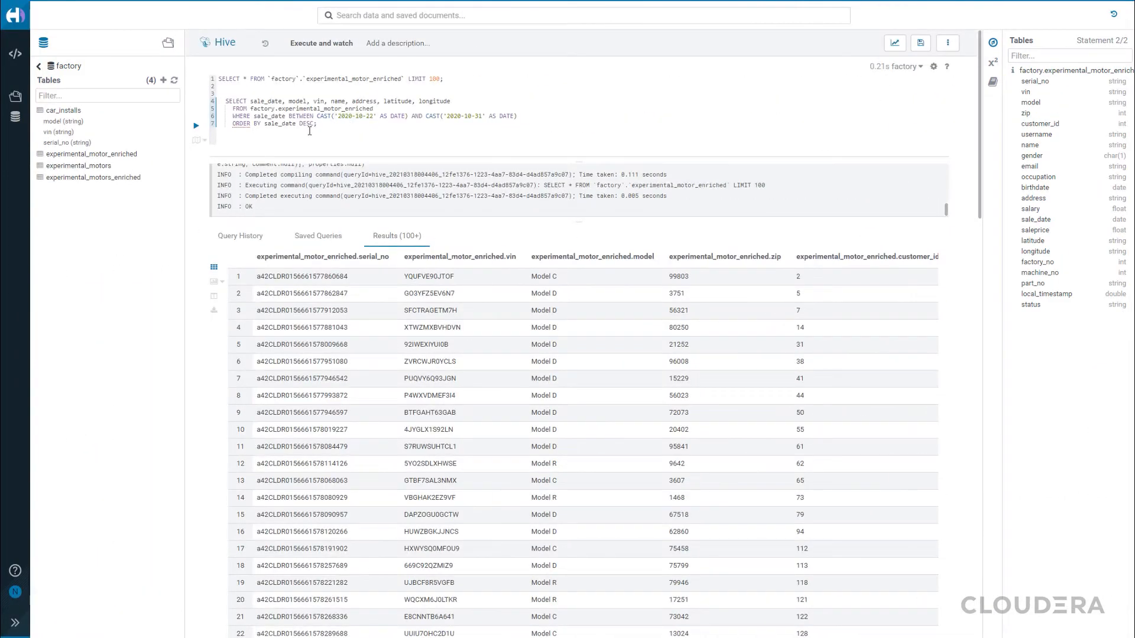
Put CREATE VIEW factory.beta_engine_recall AS before the sale-date SELECT query and run the complete statement
{"action": "left_click", "coordinate": [310, 90]}
{"action": "type", "text": "CREATE VIEW factory.beta_engine_recall AS"}
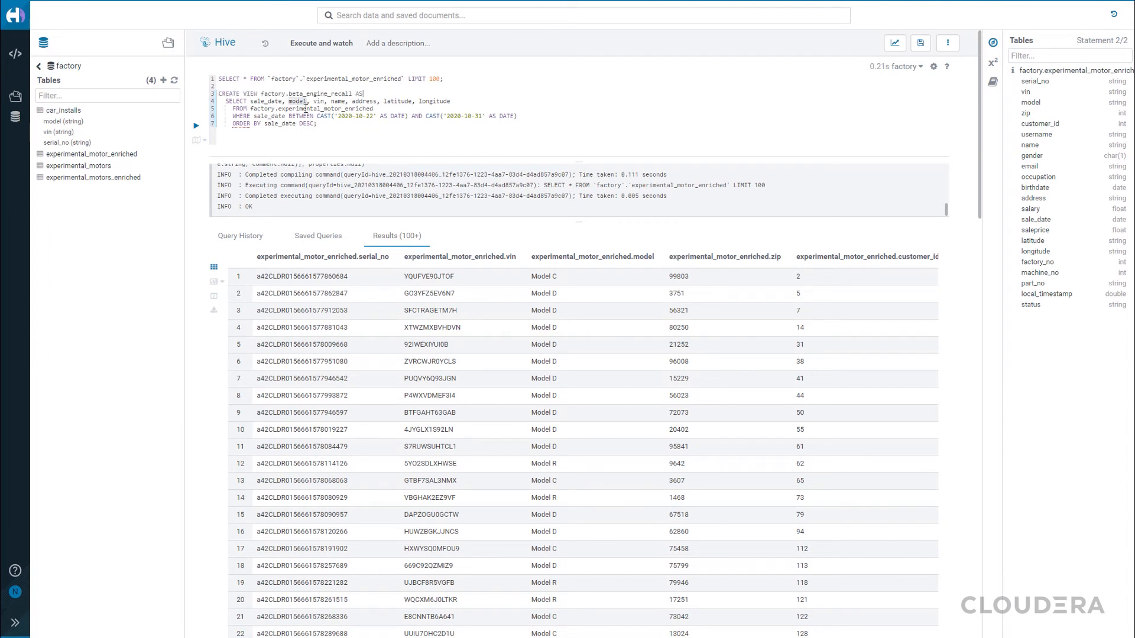
{"action": "left_click_drag", "start_coordinate": [319, 124], "coordinate": [208, 96]}
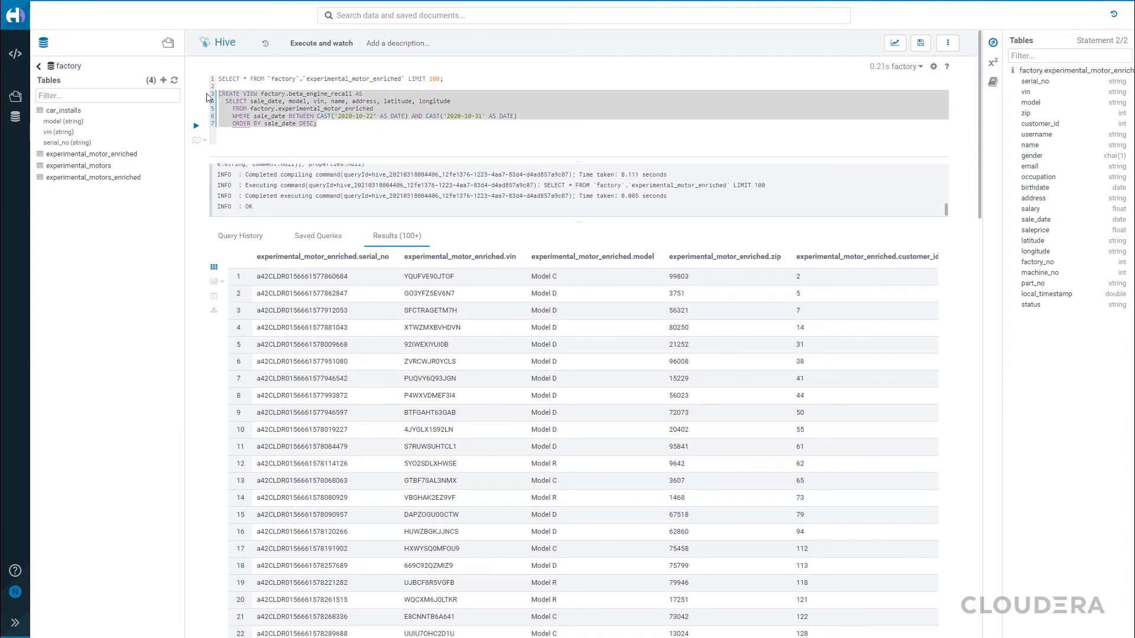
{"action": "left_click", "coordinate": [196, 127]}
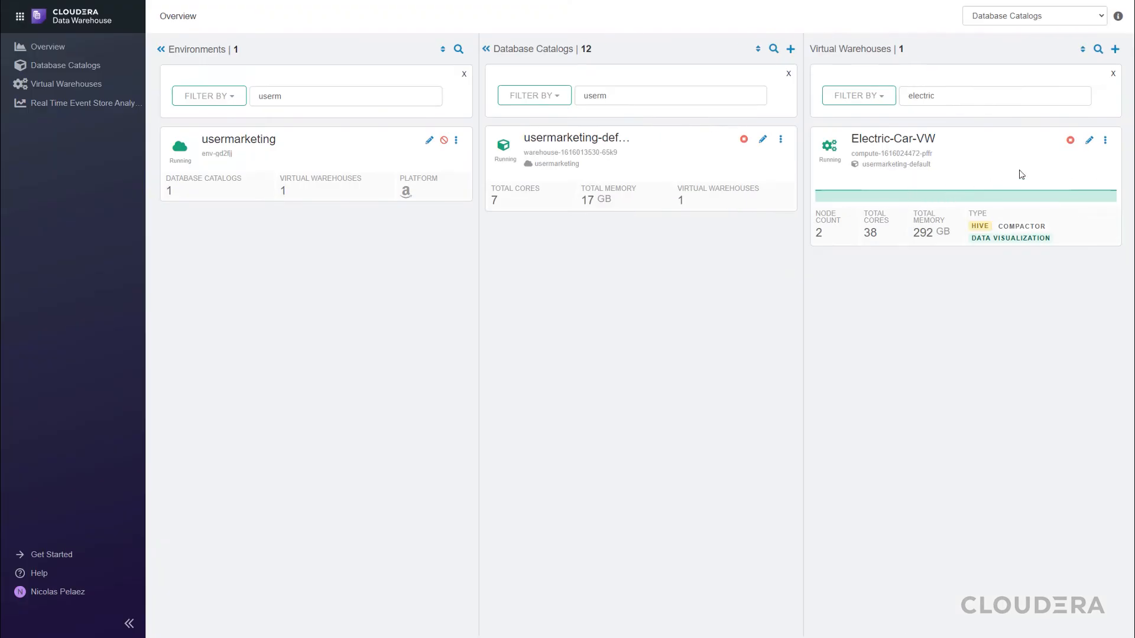
Switch to Data Visualization for the Electric-Car-VW virtual warehouse and log in with the saved username and account password
{"action": "left_click", "coordinate": [1105, 140]}
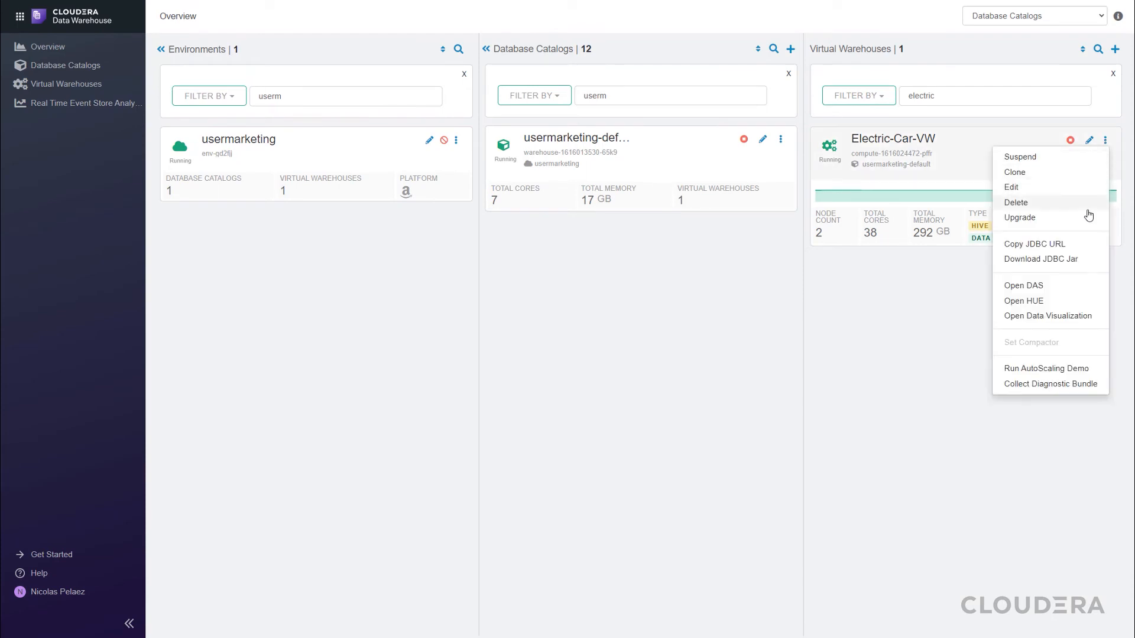
{"action": "left_click", "coordinate": [1040, 317]}
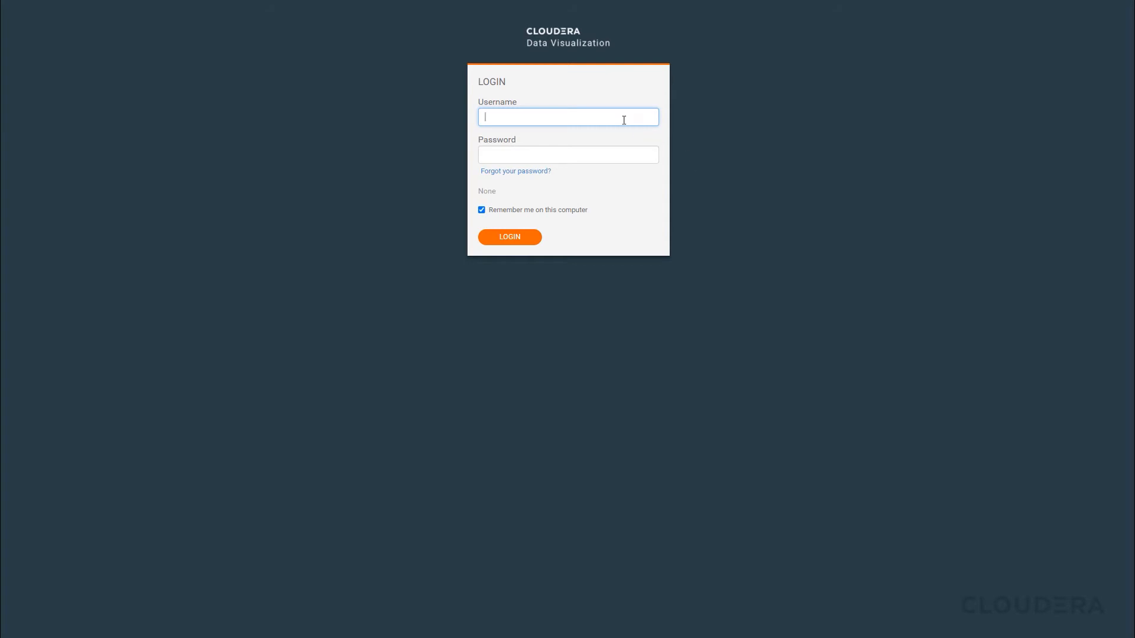
{"action": "left_click", "coordinate": [623, 120]}
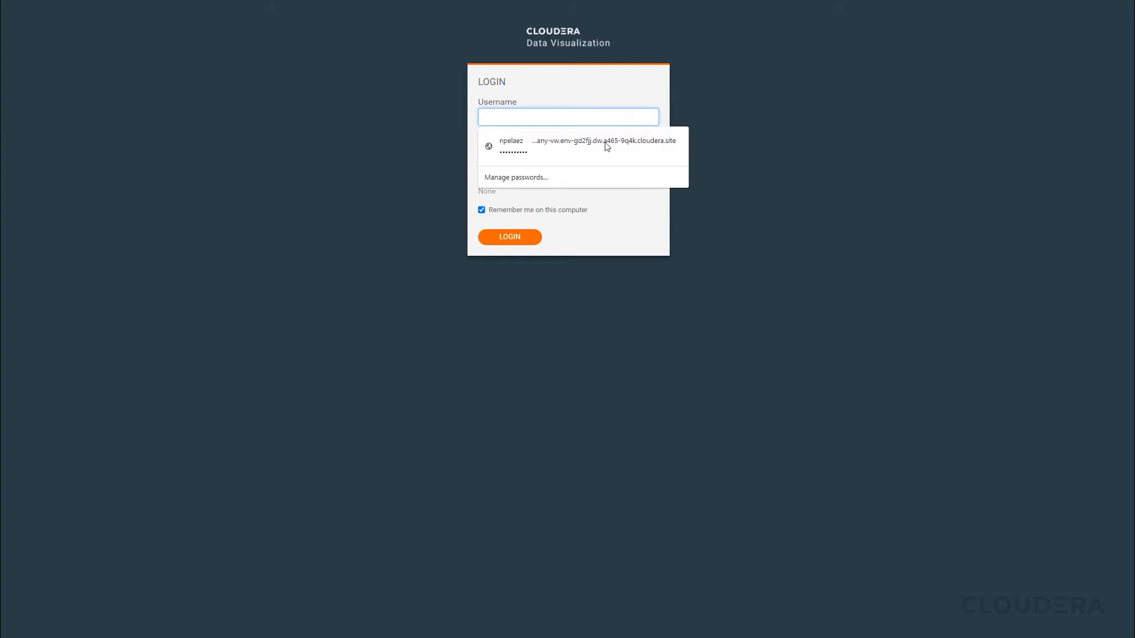
{"action": "left_click", "coordinate": [608, 142]}
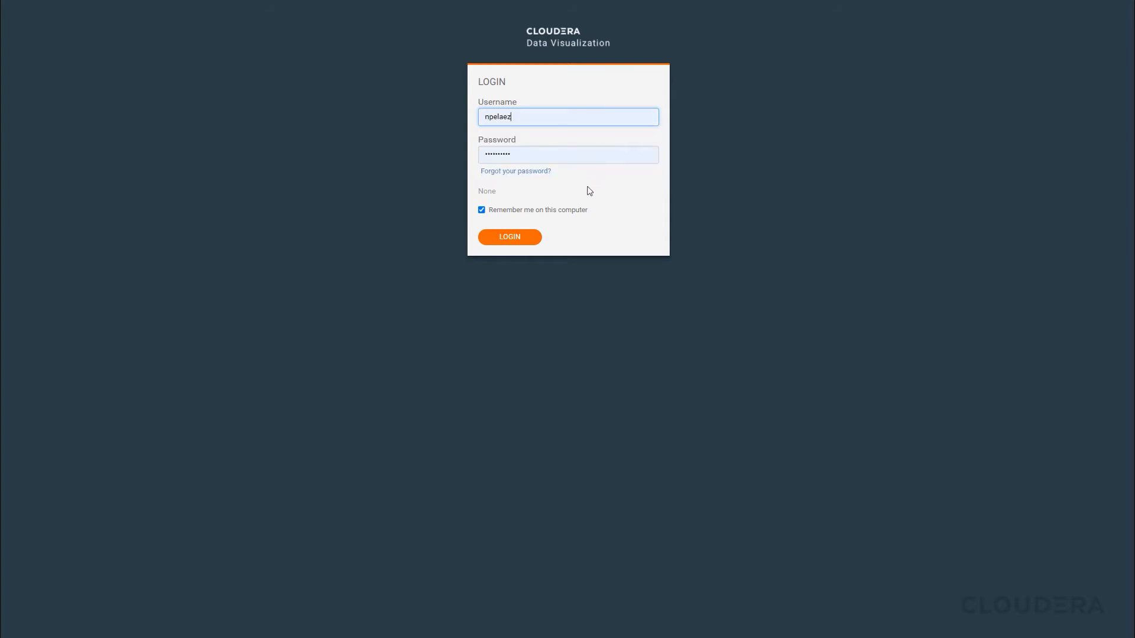
{"action": "left_click", "coordinate": [518, 241]}
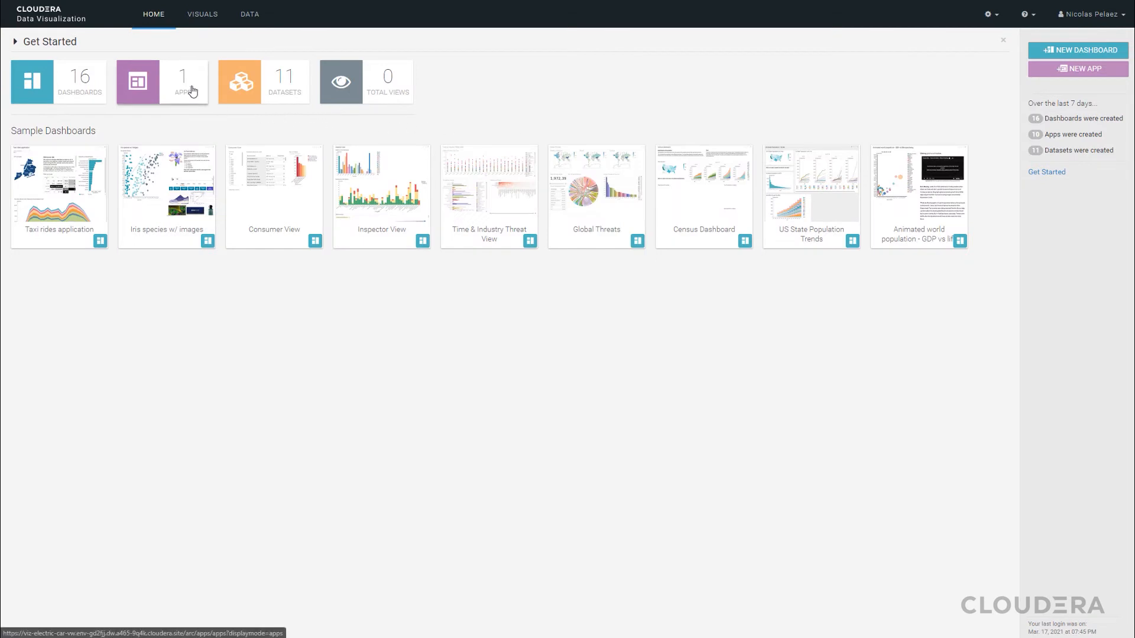
Create a dataset titled report_engine_recall on the Default Hive VW connection from the beta_engine_recall table in the factory database
{"action": "left_click", "coordinate": [250, 20]}
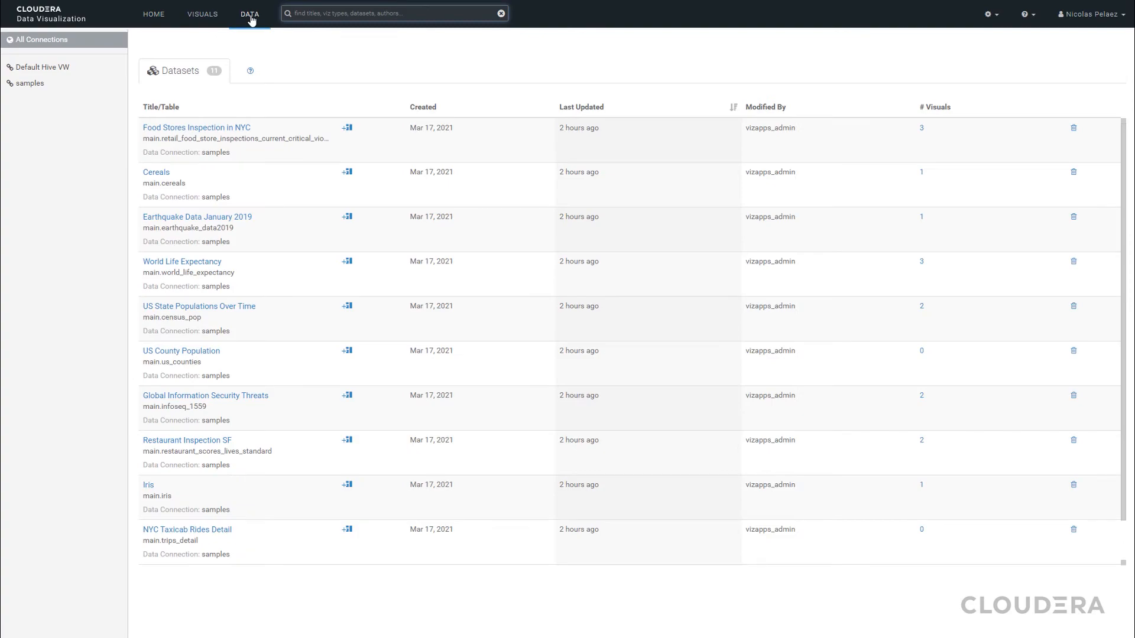
{"action": "left_click", "coordinate": [70, 69]}
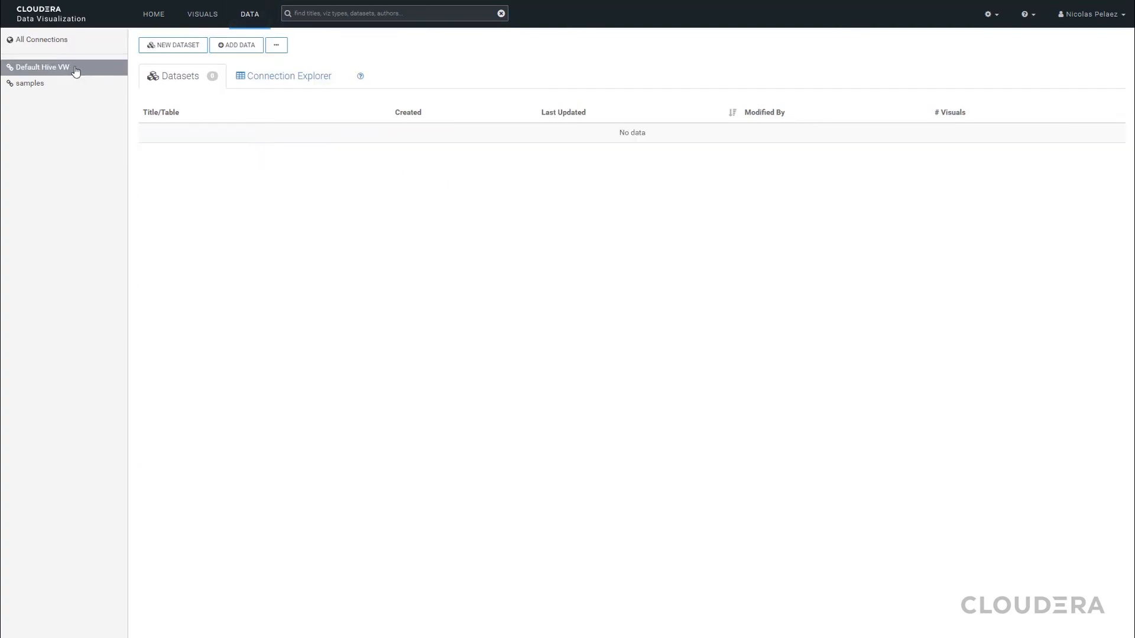
{"action": "left_click", "coordinate": [176, 49]}
{"action": "type", "text": "report_engine_recall"}
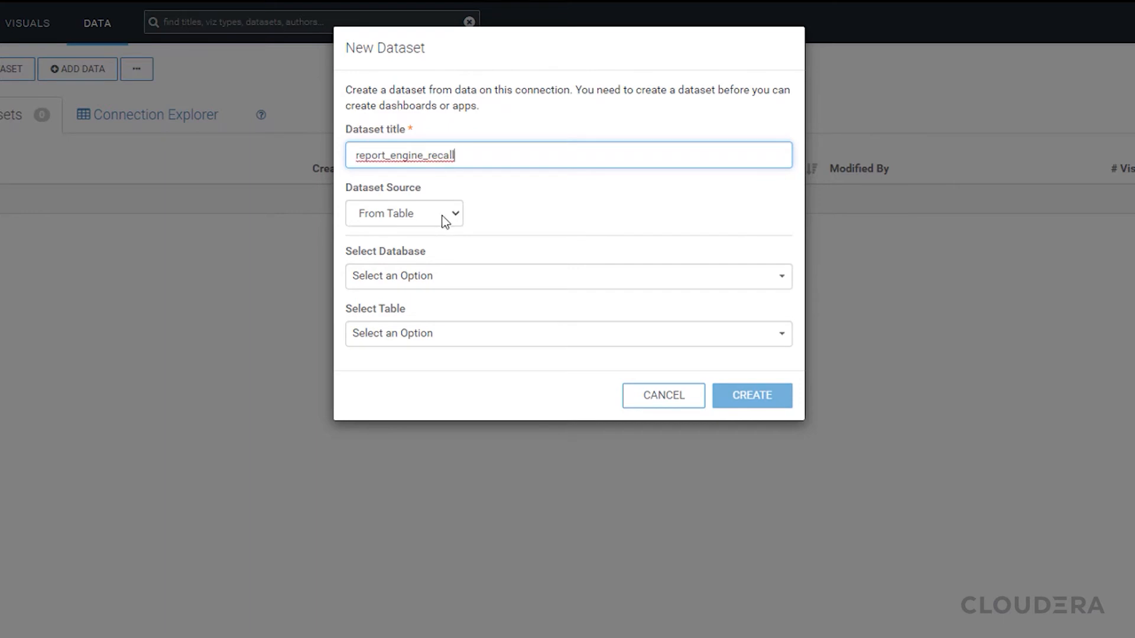
{"action": "left_click", "coordinate": [429, 285]}
{"action": "left_click", "coordinate": [423, 343]}
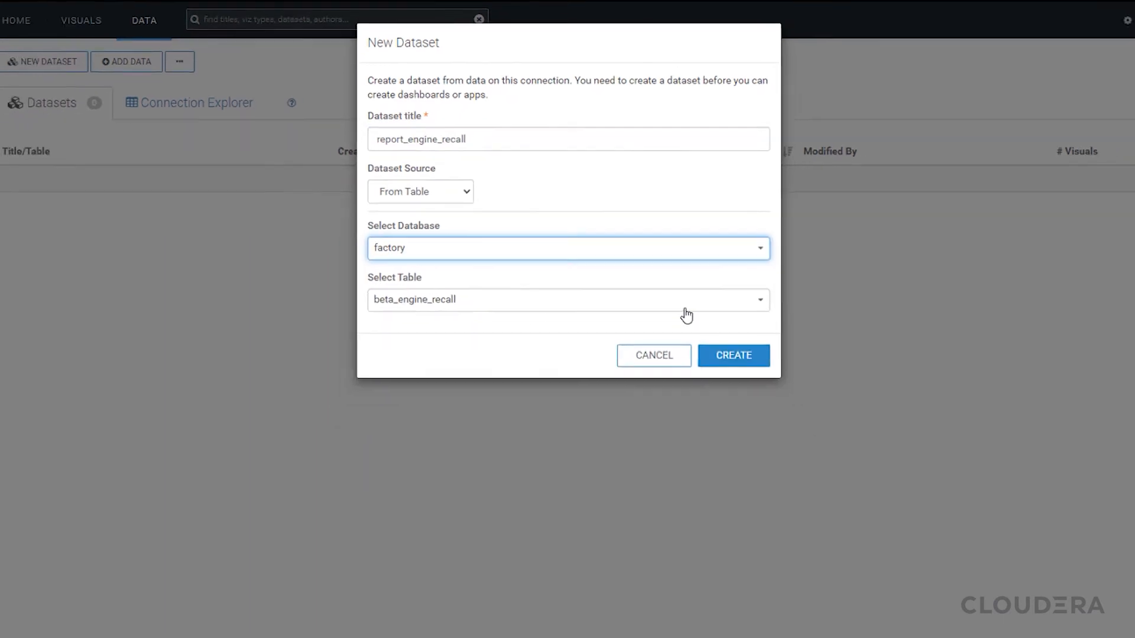
{"action": "left_click", "coordinate": [751, 395]}
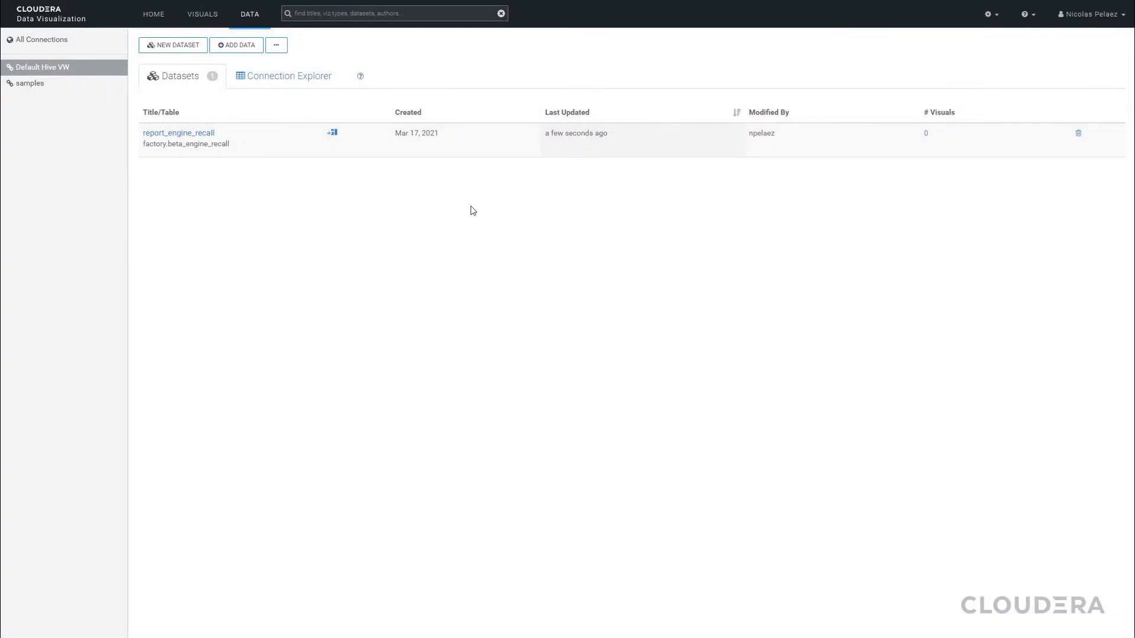
Review the fields of the report_engine_recall dataset and return to the dataset list
{"action": "left_click", "coordinate": [332, 133]}
{"action": "left_click", "coordinate": [84, 100]}
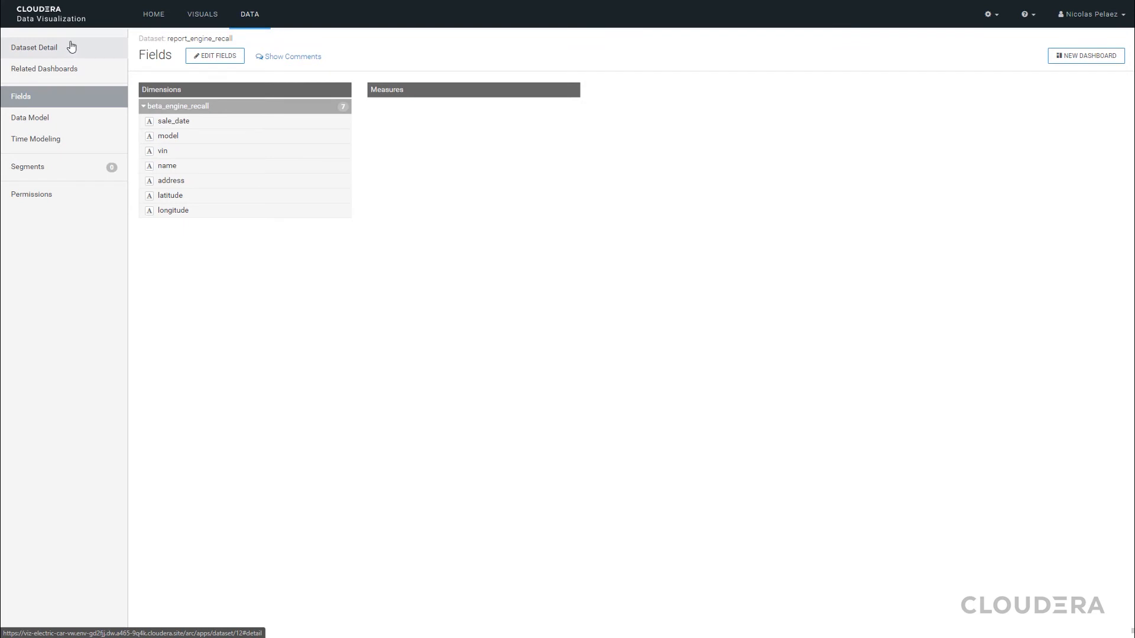
{"action": "left_click", "coordinate": [248, 15]}
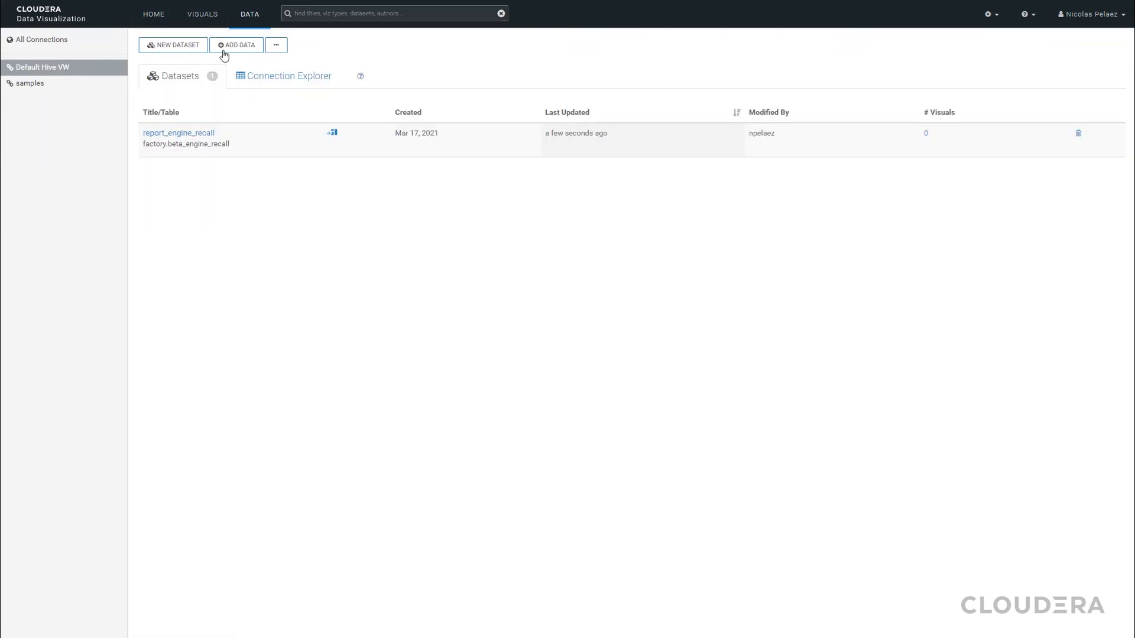
Create a dashboard titled Engine Recalls and add a new visual based on the report_engine_recall dataset
{"action": "left_click", "coordinate": [203, 15]}
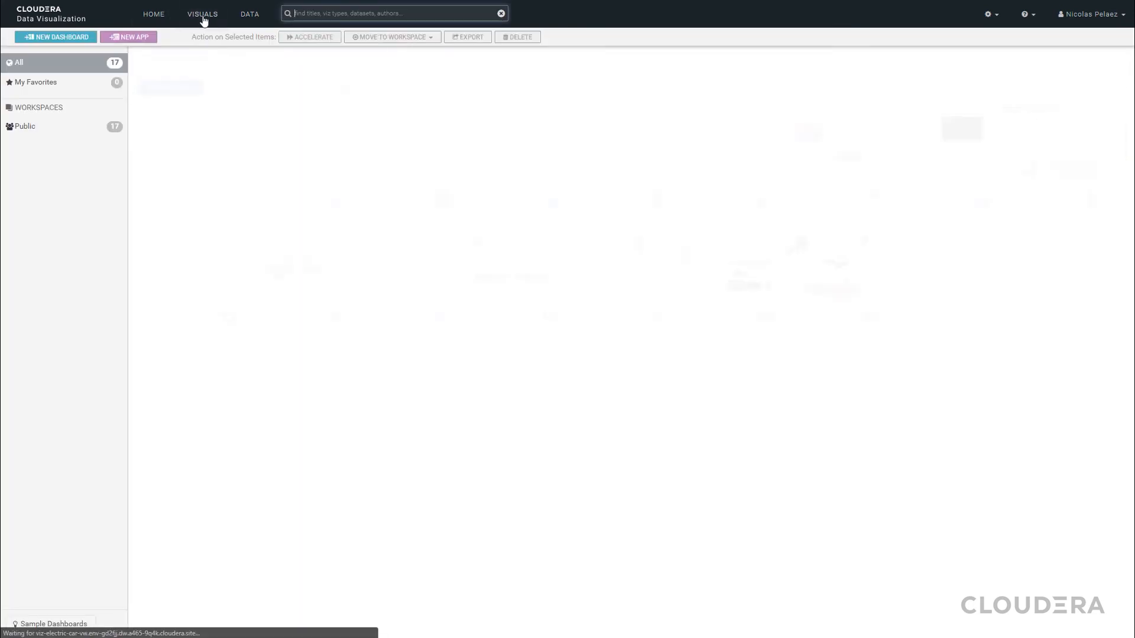
{"action": "left_click", "coordinate": [57, 38]}
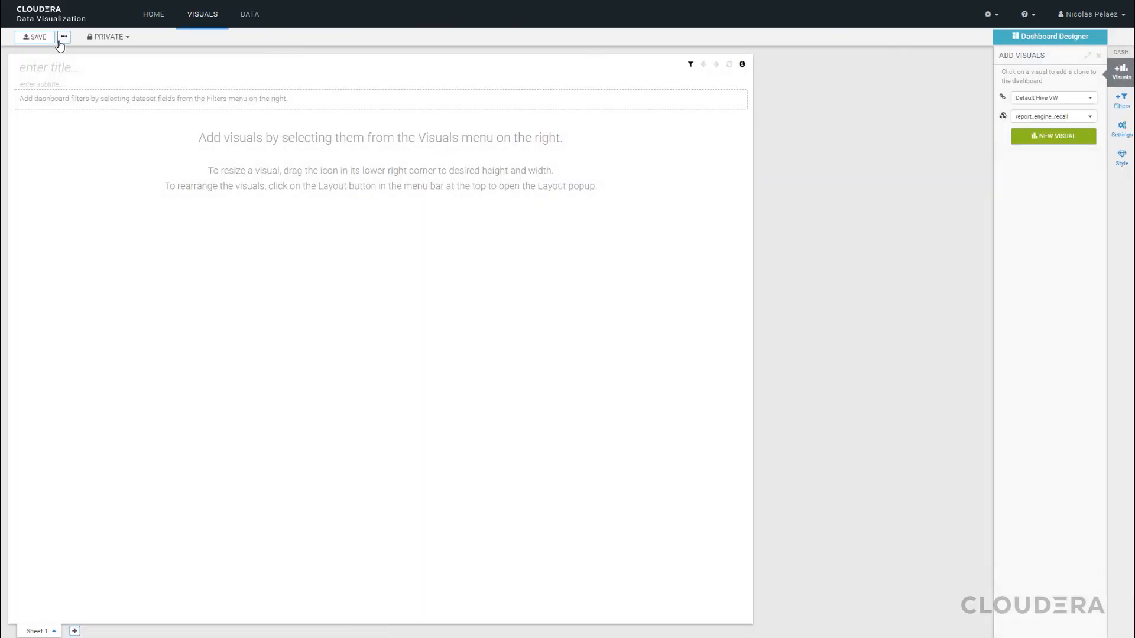
{"action": "left_click", "coordinate": [86, 65]}
{"action": "type", "text": "Engine Recalls"}
{"action": "left_click", "coordinate": [147, 96]}
{"action": "left_click", "coordinate": [1048, 139]}
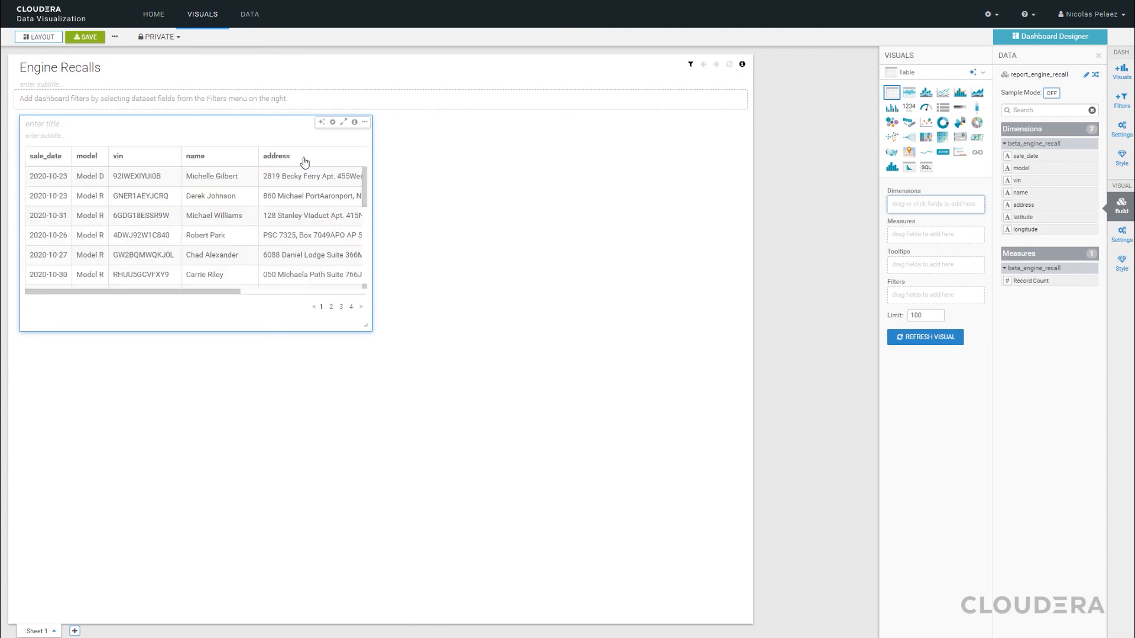
Change the table visual to an Interactive Map using longitude and latitude as location fields and vin as measure, and enlarge it across the dashboard
{"action": "left_click_drag", "start_coordinate": [218, 295], "coordinate": [183, 294]}
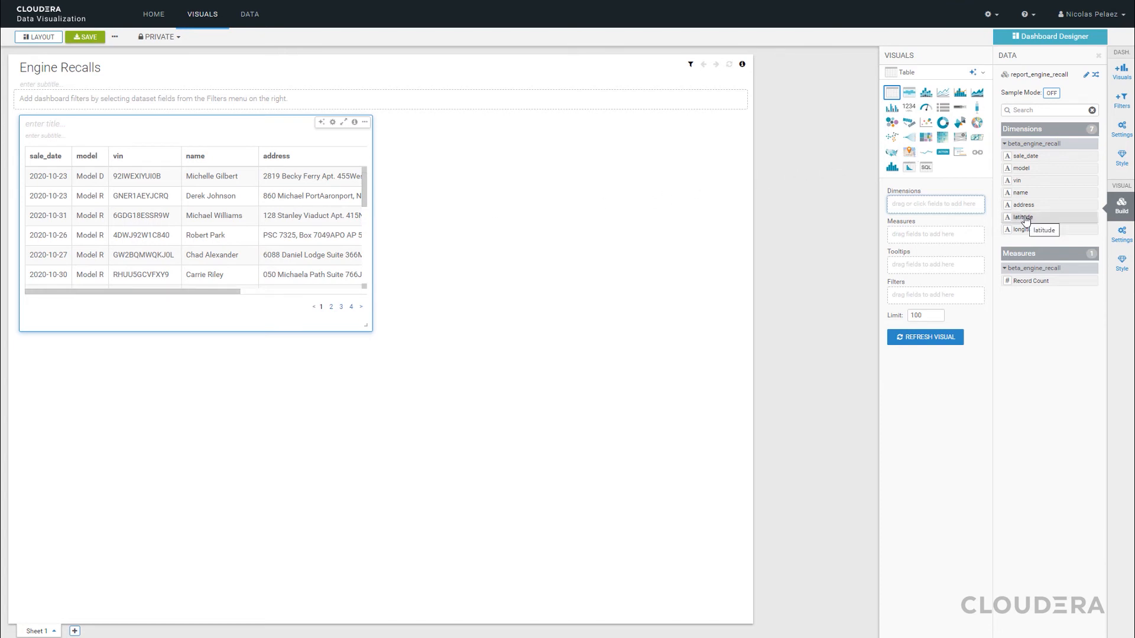
{"action": "left_click_drag", "start_coordinate": [1023, 218], "coordinate": [945, 205]}
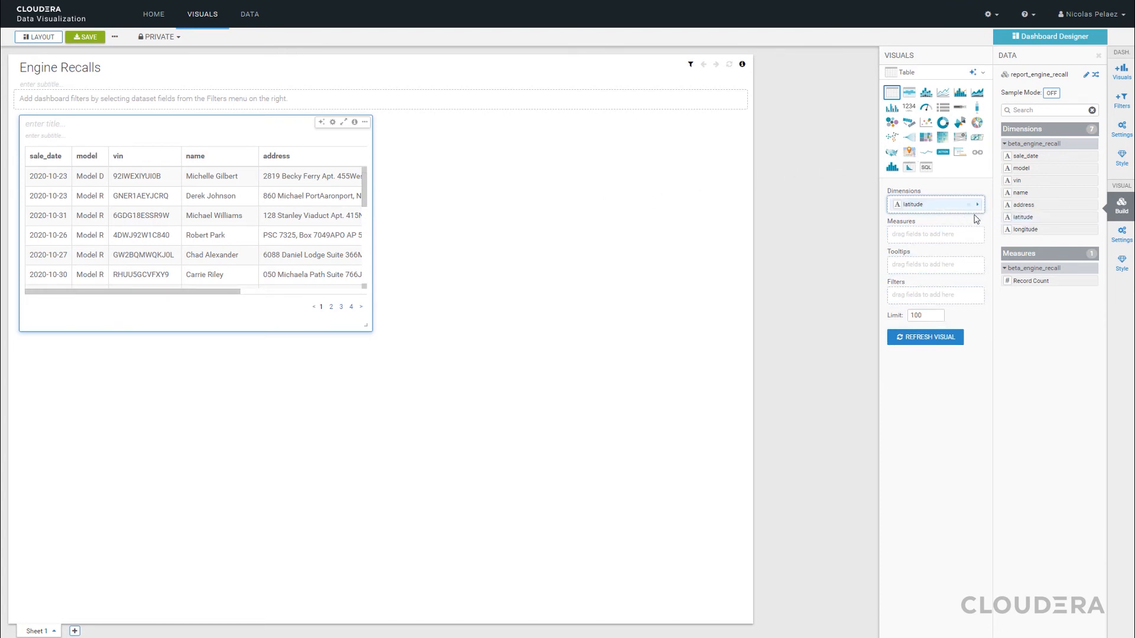
{"action": "left_click_drag", "start_coordinate": [1034, 229], "coordinate": [937, 208]}
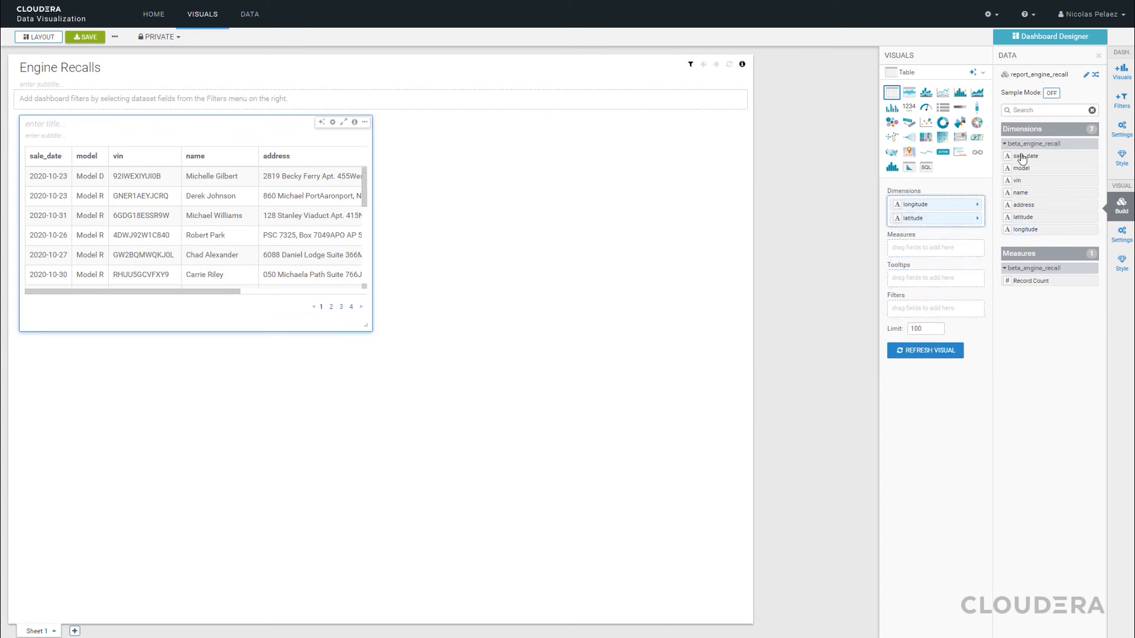
{"action": "left_click_drag", "start_coordinate": [1017, 180], "coordinate": [932, 255]}
{"action": "left_click", "coordinate": [909, 152]}
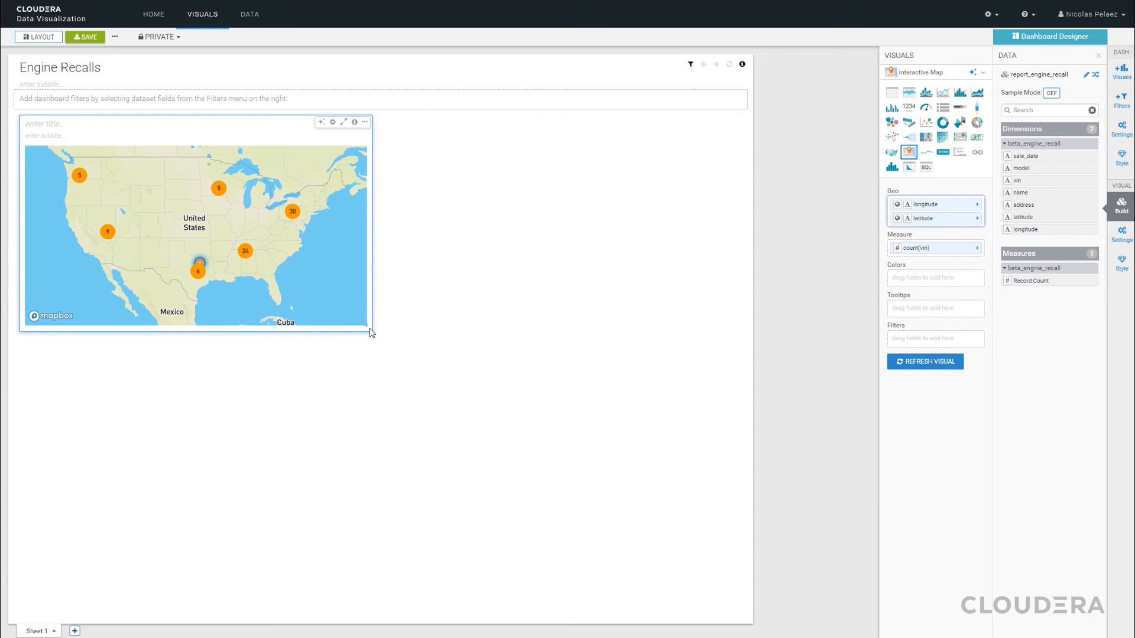
{"action": "left_click_drag", "start_coordinate": [367, 324], "coordinate": [725, 526]}
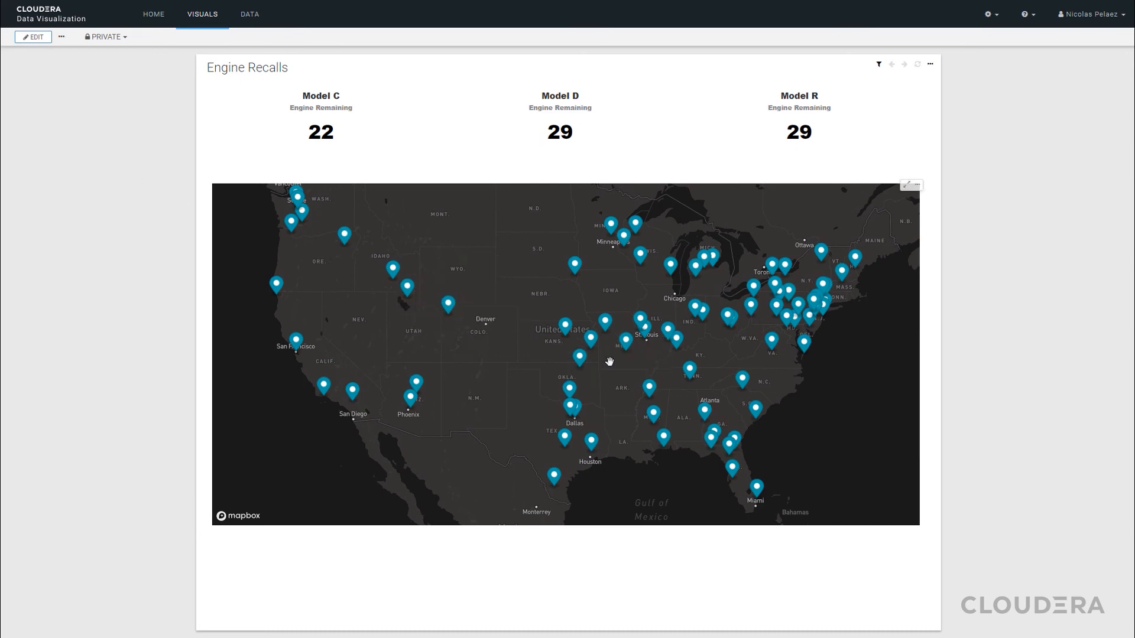
Zoom in on the Engine Recalls map to examine the recall locations across the western and central United States
{"action": "mouse_move", "coordinate": [576, 357]}
{"action": "scroll", "coordinate": [436, 355], "scroll_direction": "up", "scroll_amount": 1}
{"action": "scroll", "coordinate": [436, 355], "scroll_direction": "up", "scroll_amount": 3}
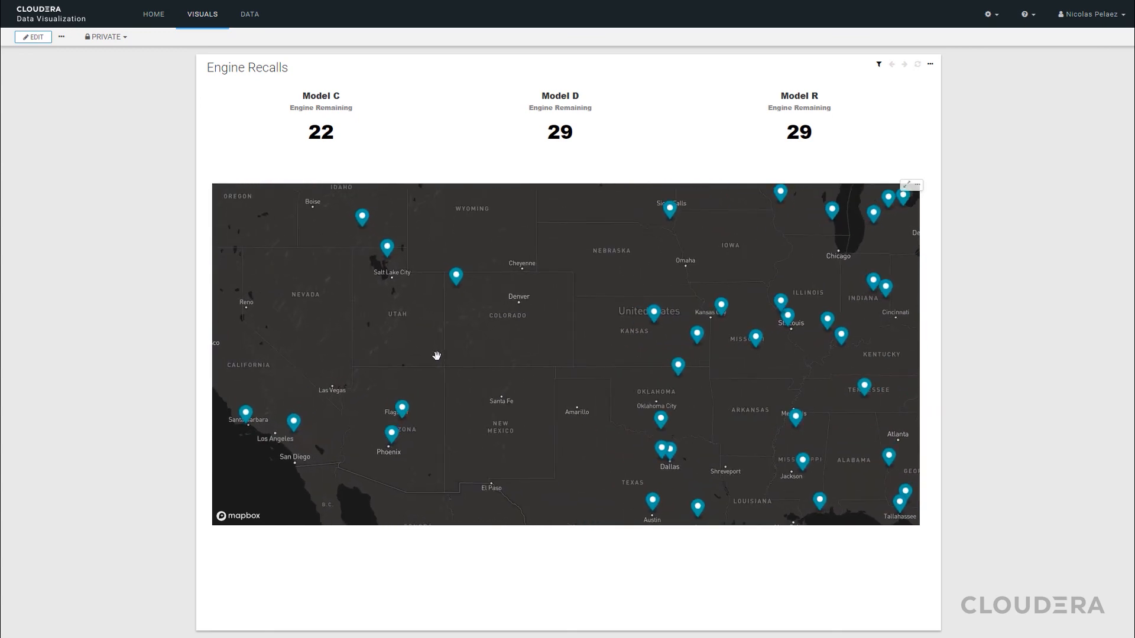